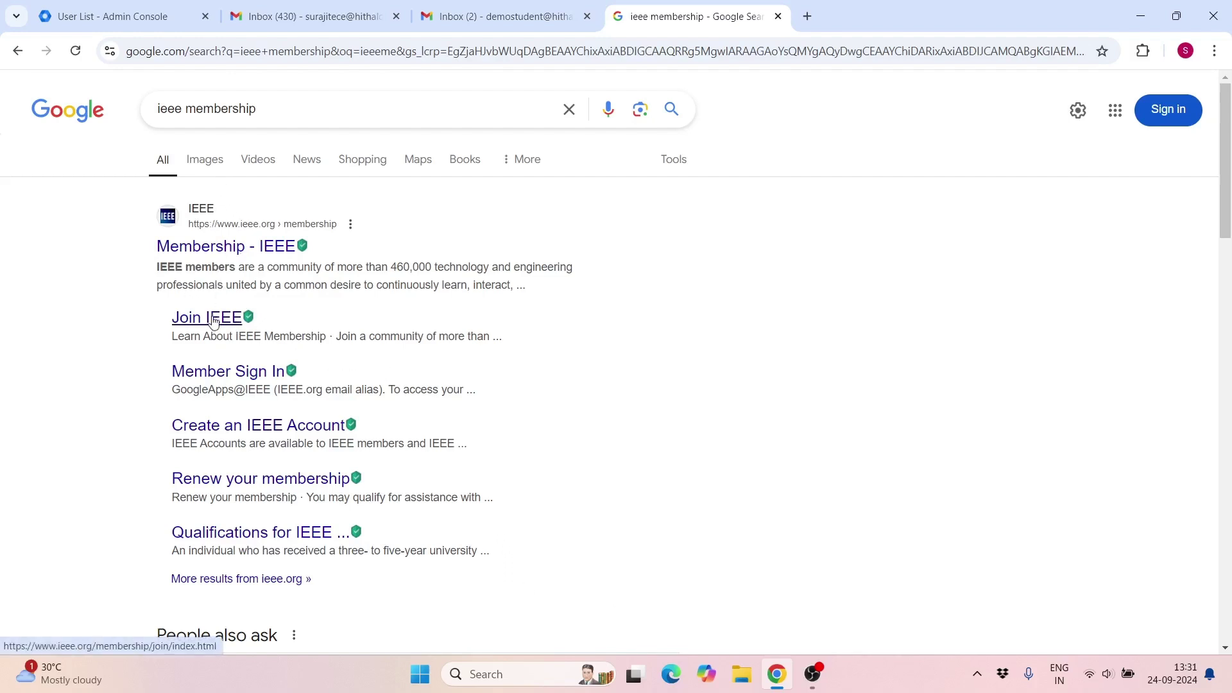
# Open the Join IEEE result and scroll the membership page to the student join option.
pyautogui.click(213, 321)
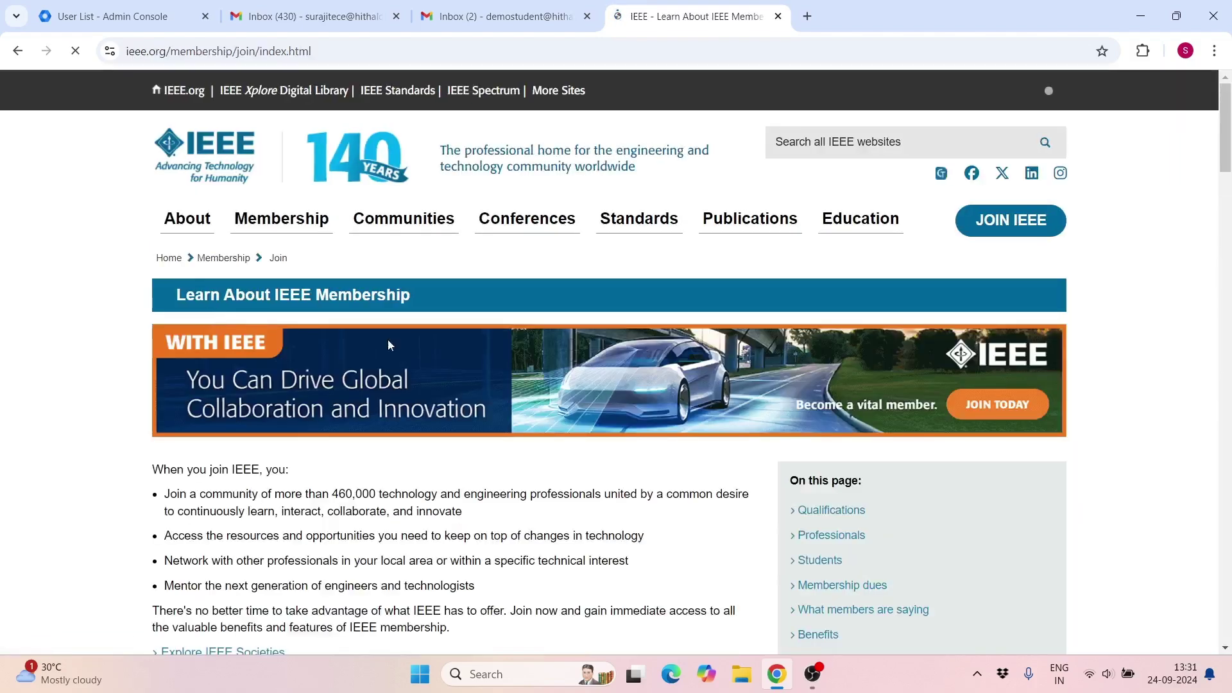
pyautogui.scroll(-9, 500, 359)
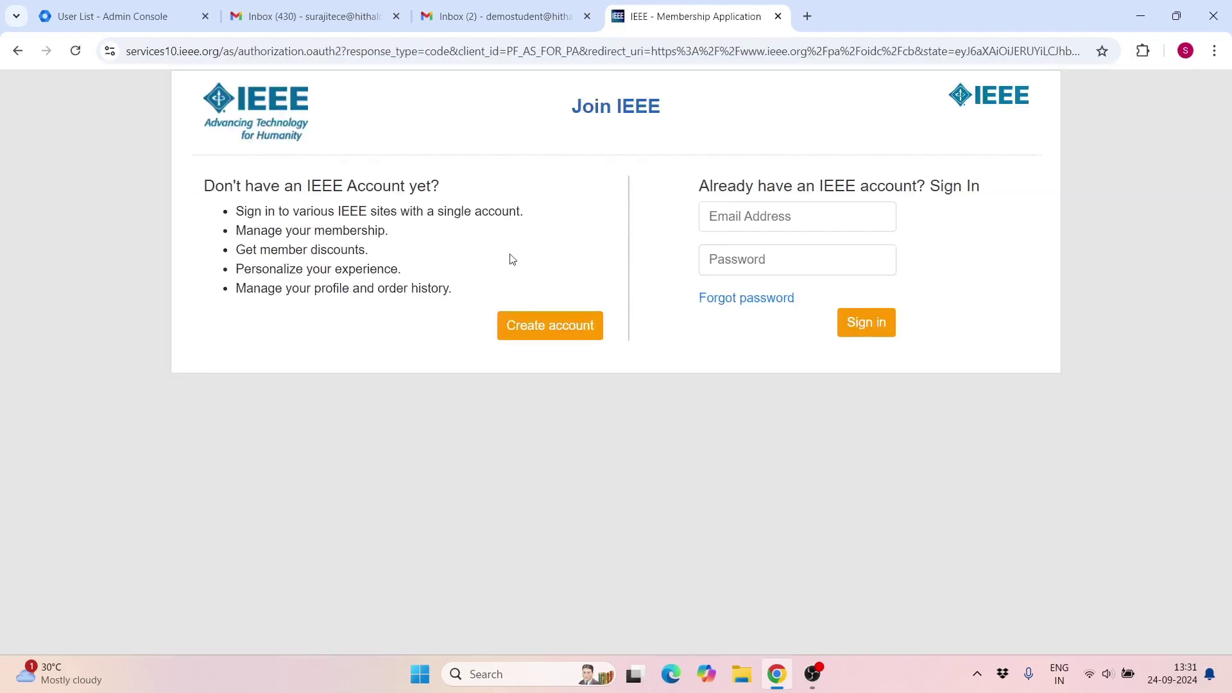
# Start a new IEEE account and enter the first name, last name and email address.
pyautogui.click(538, 330)
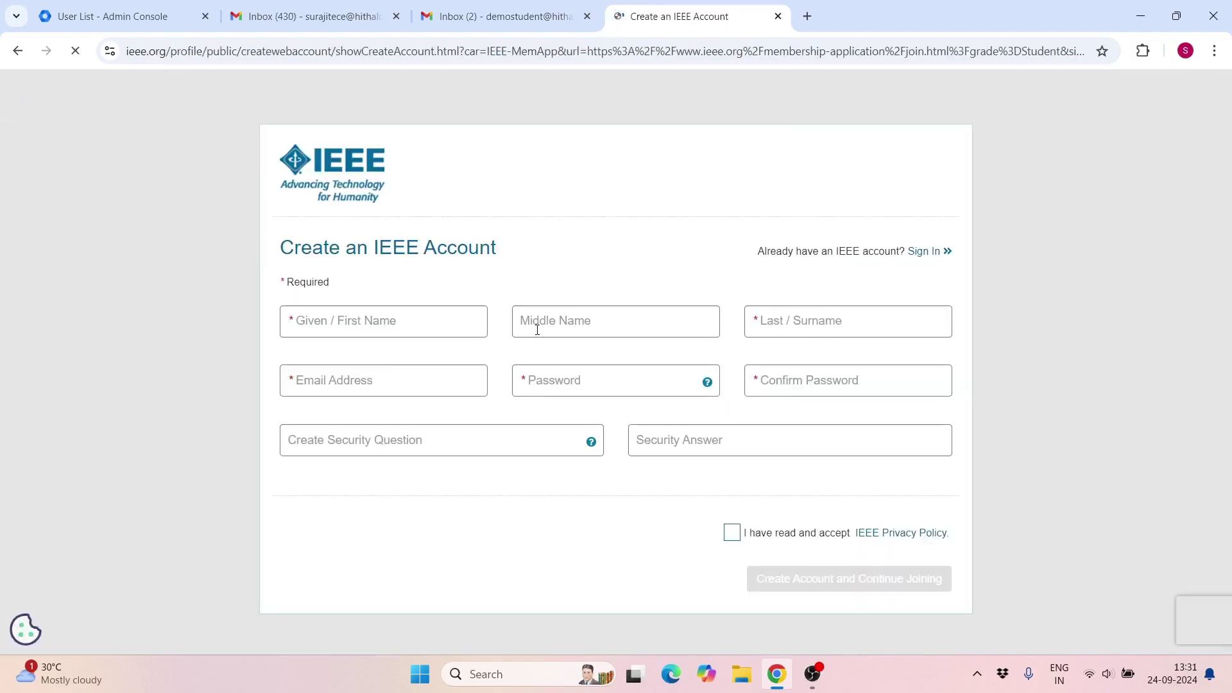
pyautogui.click(457, 330)
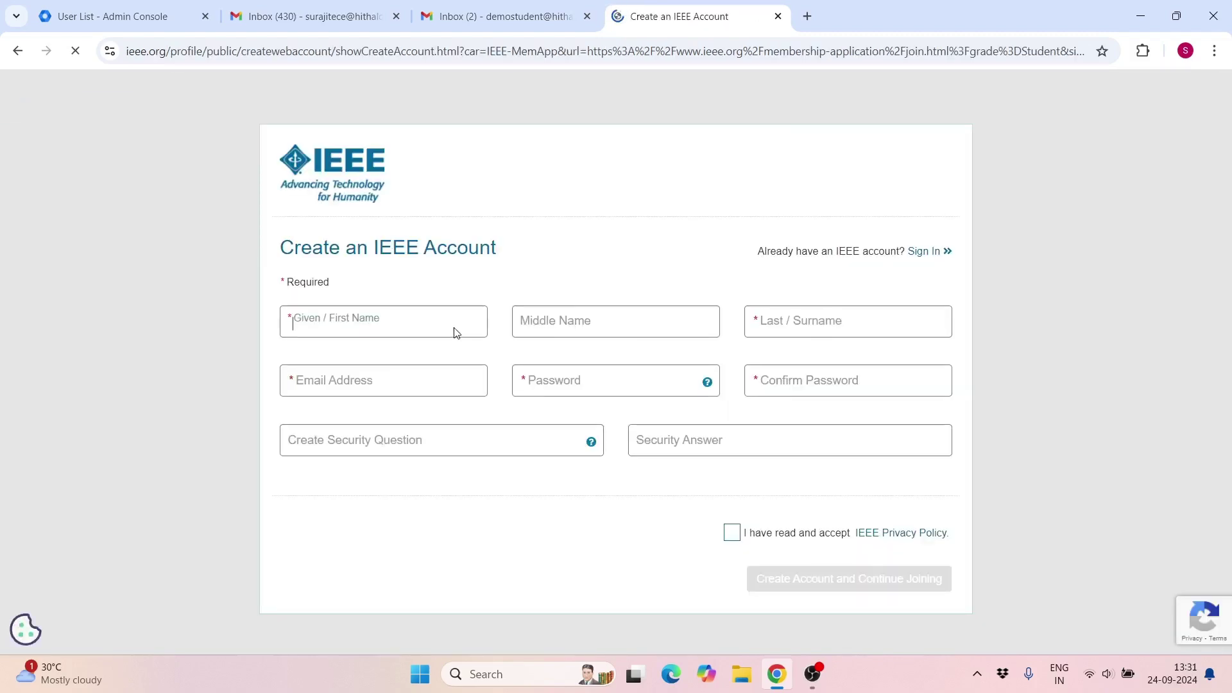
pyautogui.write('demo')
pyautogui.press('Tab')
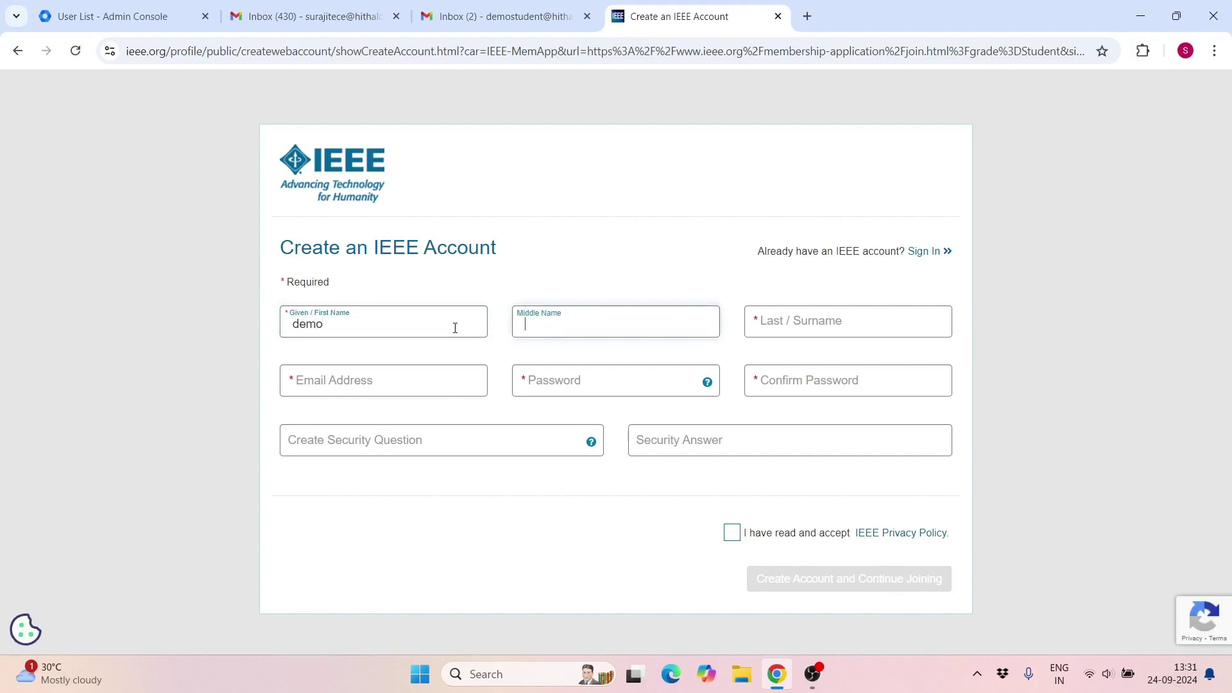
pyautogui.press('Tab')
pyautogui.write('student')
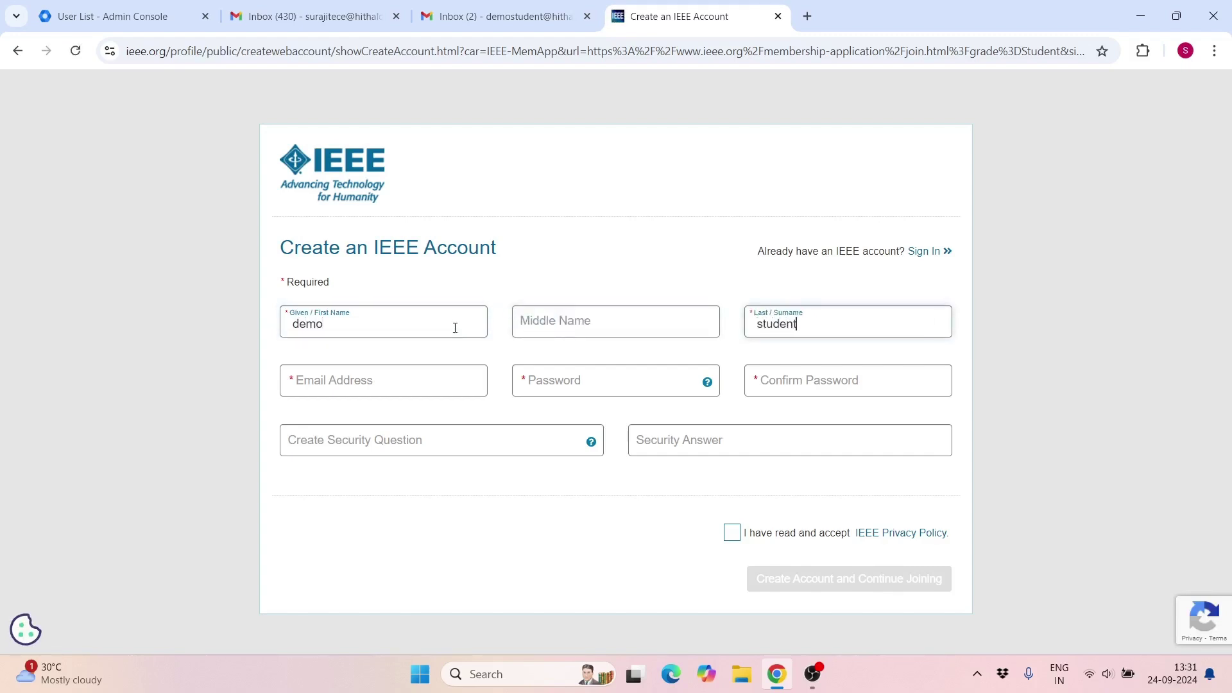
pyautogui.press('Tab')
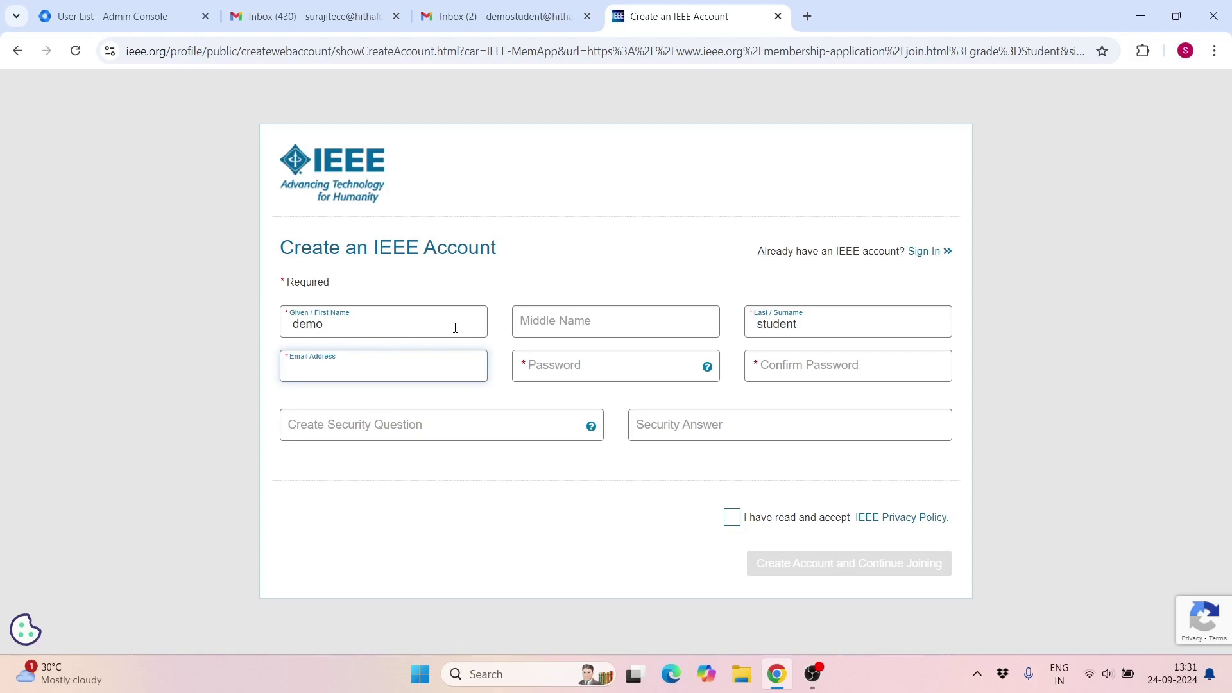
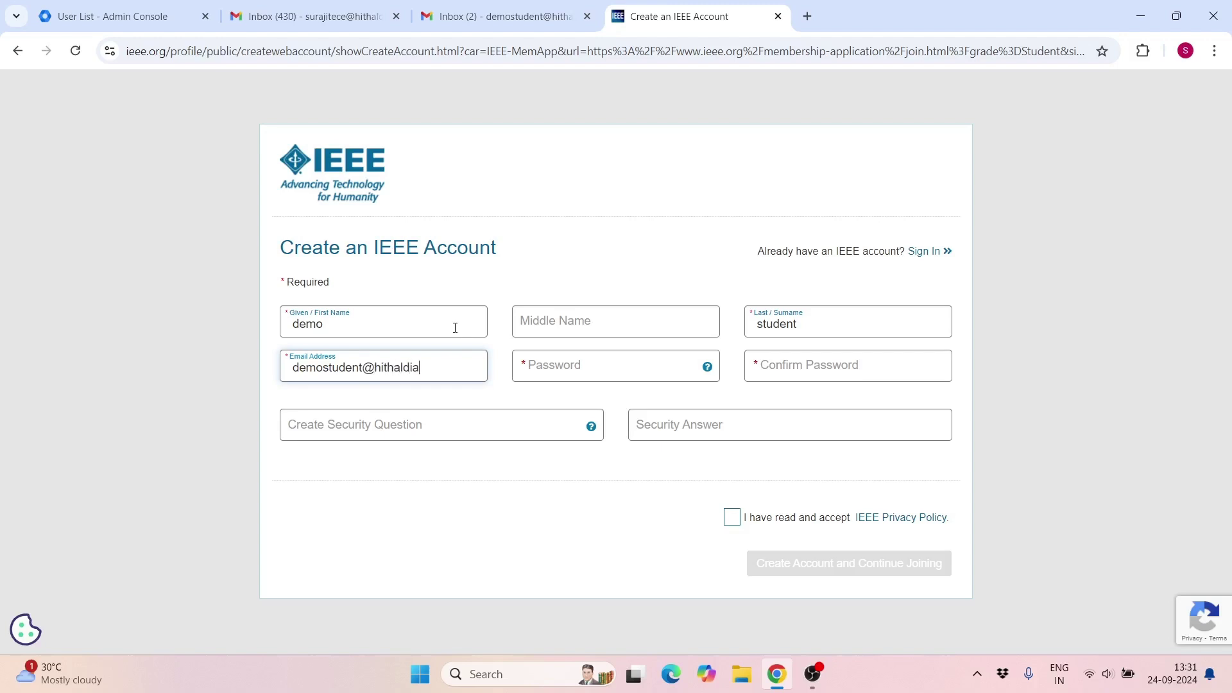
# Enter and confirm the account password, accept the IEEE Privacy Policy, and submit.
pyautogui.press('Tab')
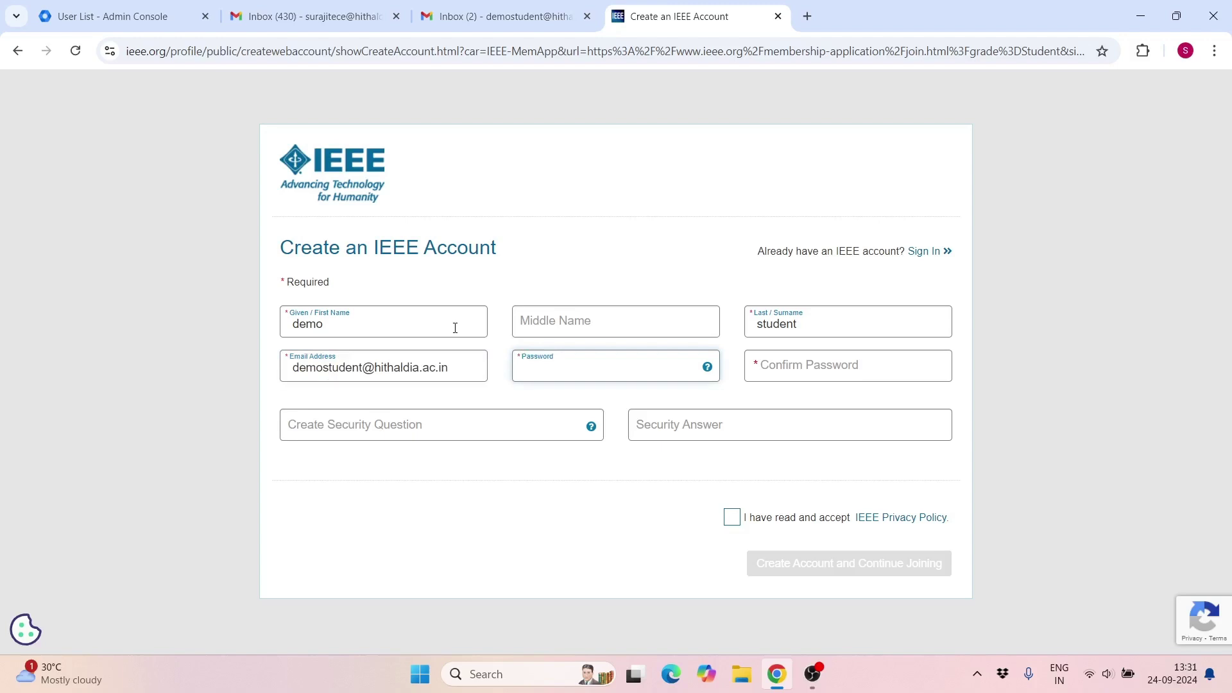
pyautogui.write('****')
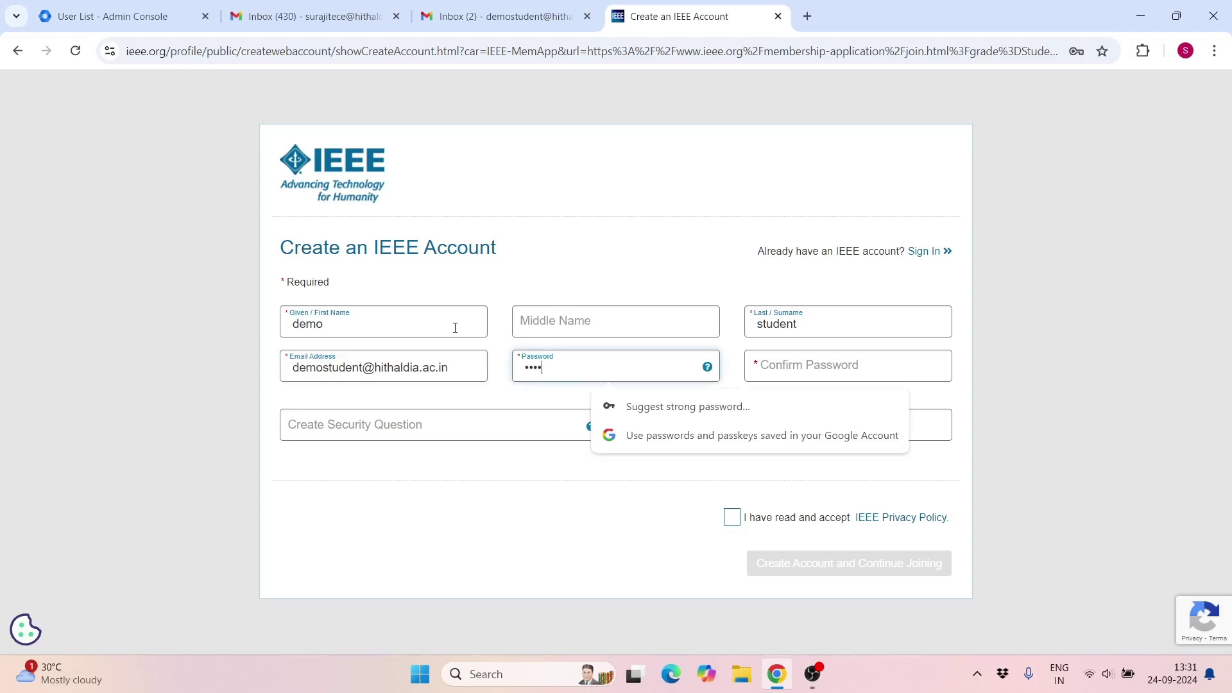
pyautogui.write('****')
pyautogui.press('Tab')
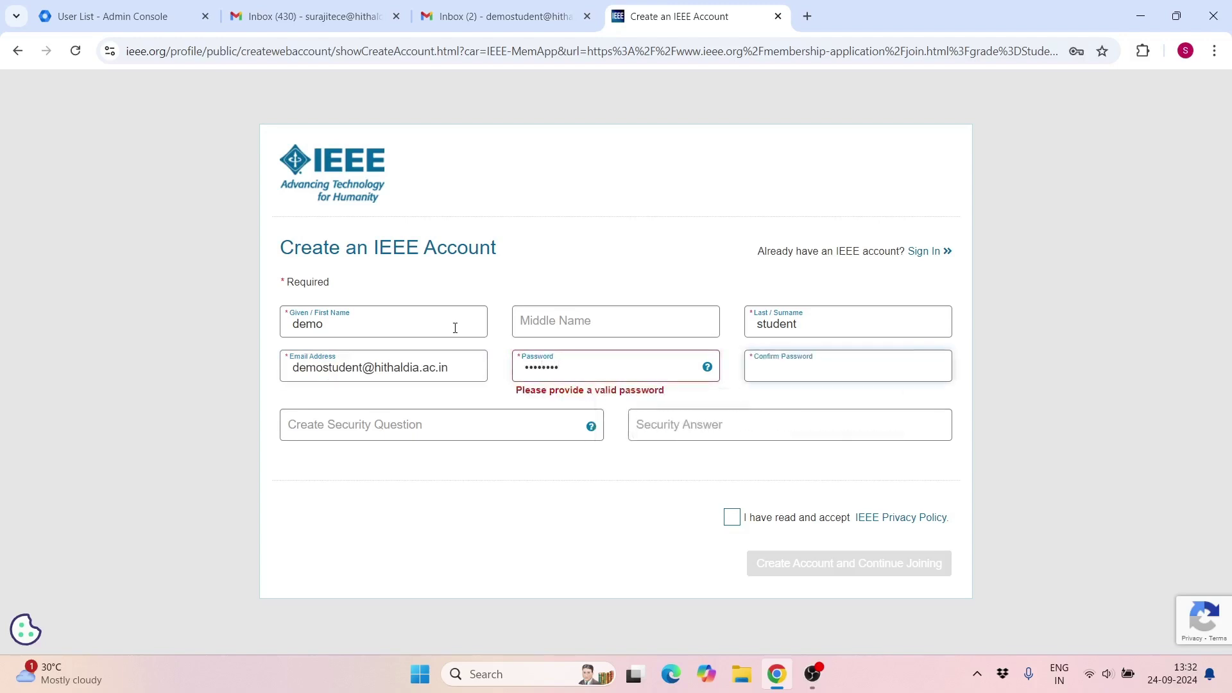
pyautogui.hotkey('shift', 'Tab')
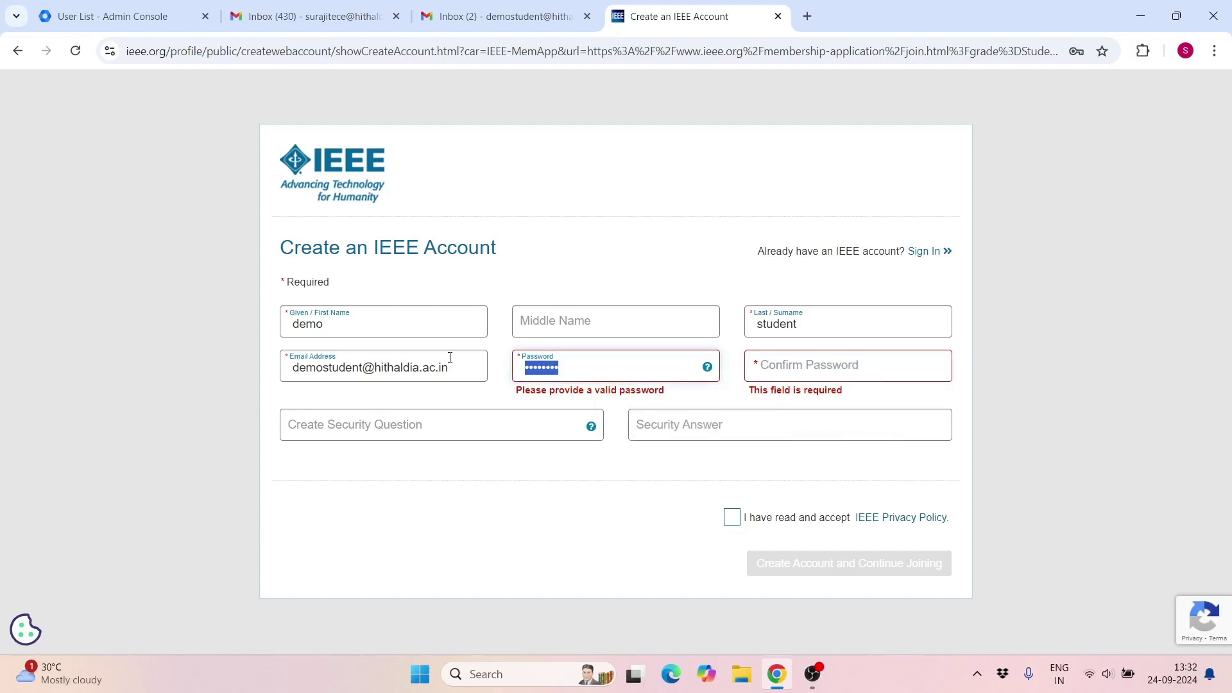
pyautogui.write('*')
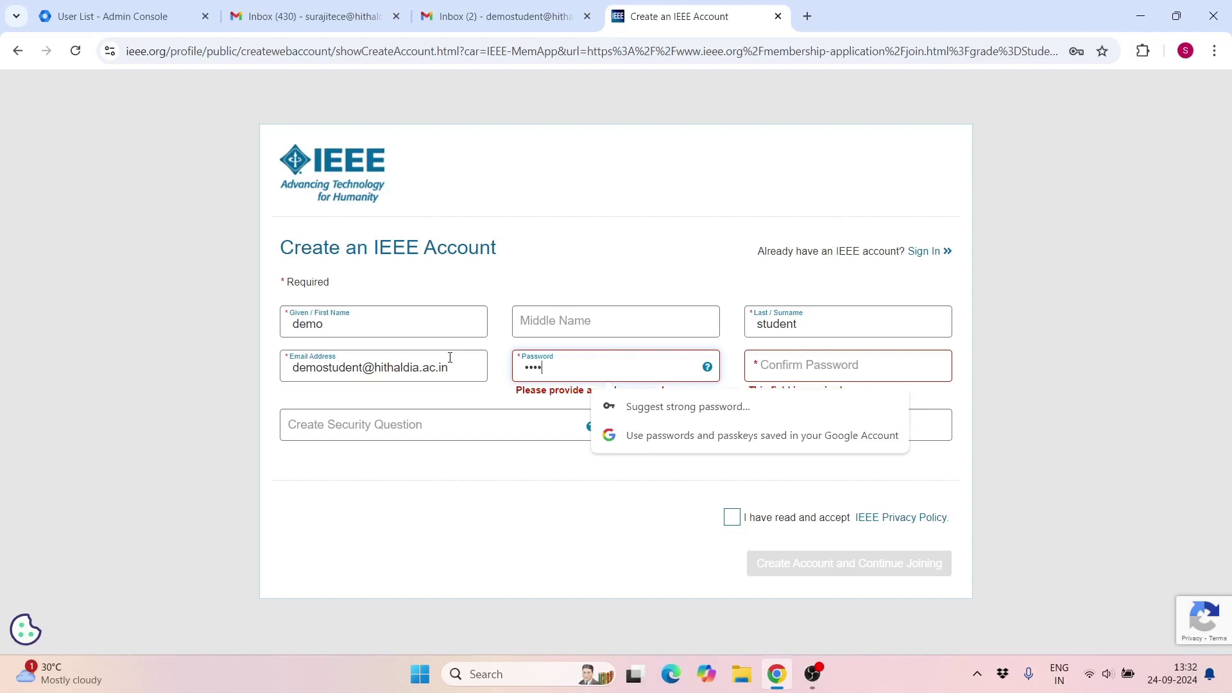
pyautogui.write('*******')
pyautogui.press('Tab')
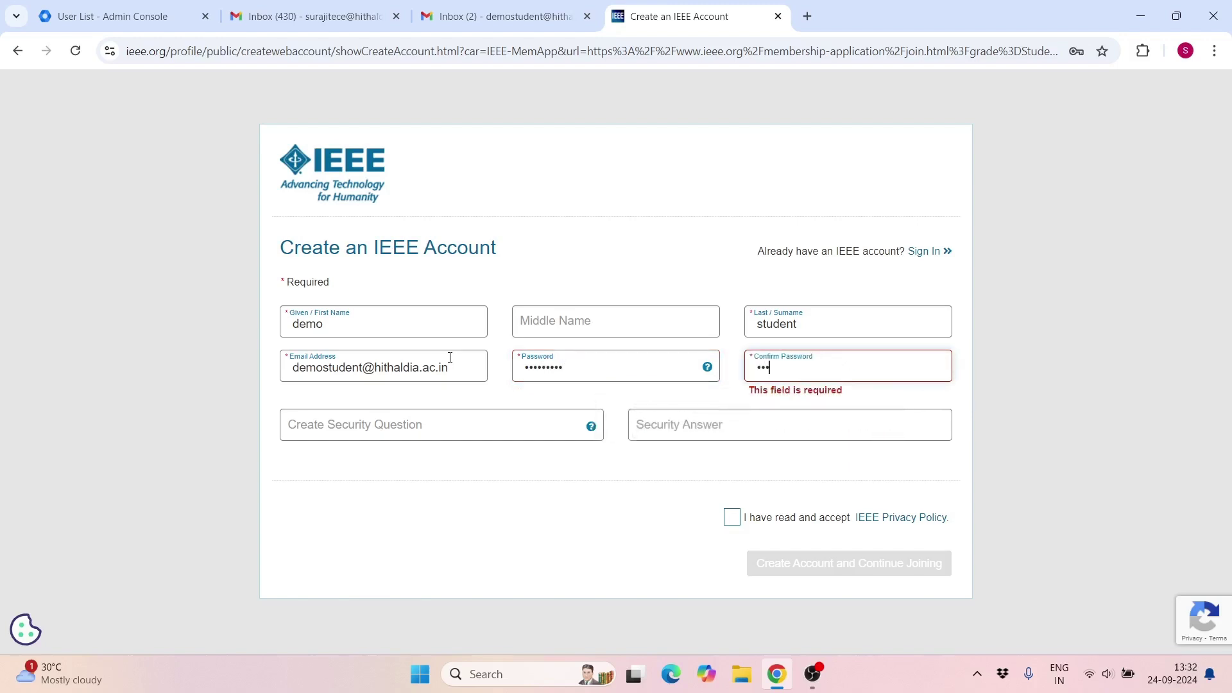
pyautogui.write('******')
pyautogui.press('Tab')
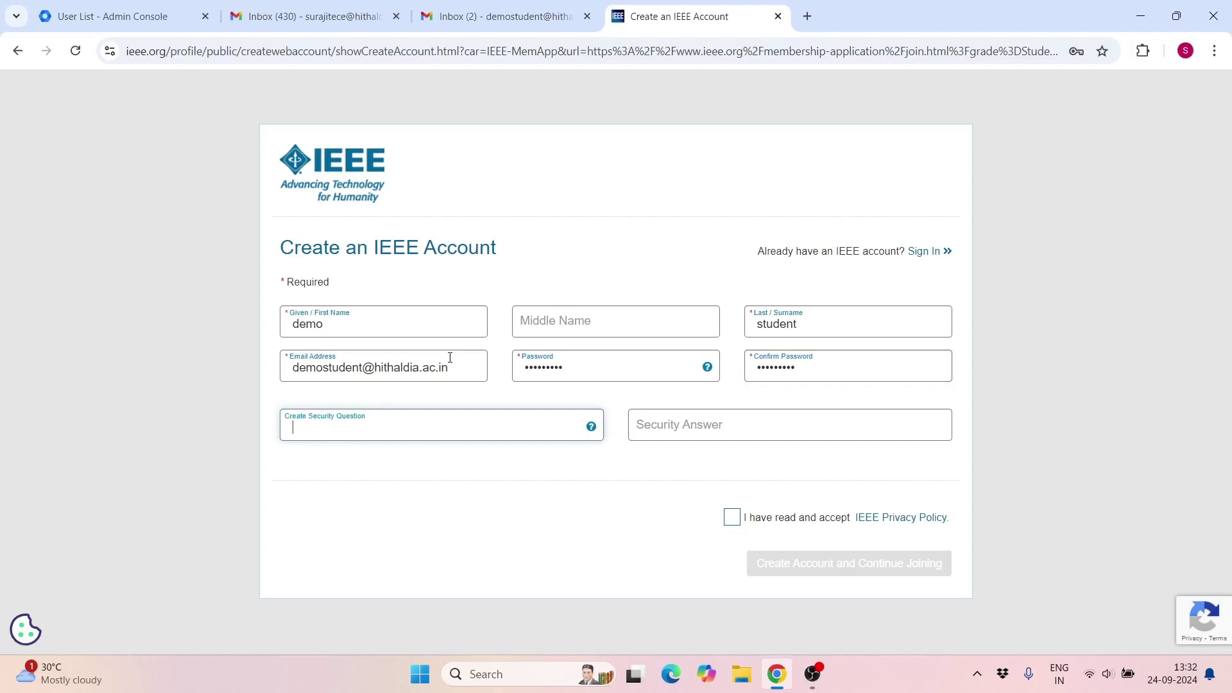
pyautogui.click(732, 517)
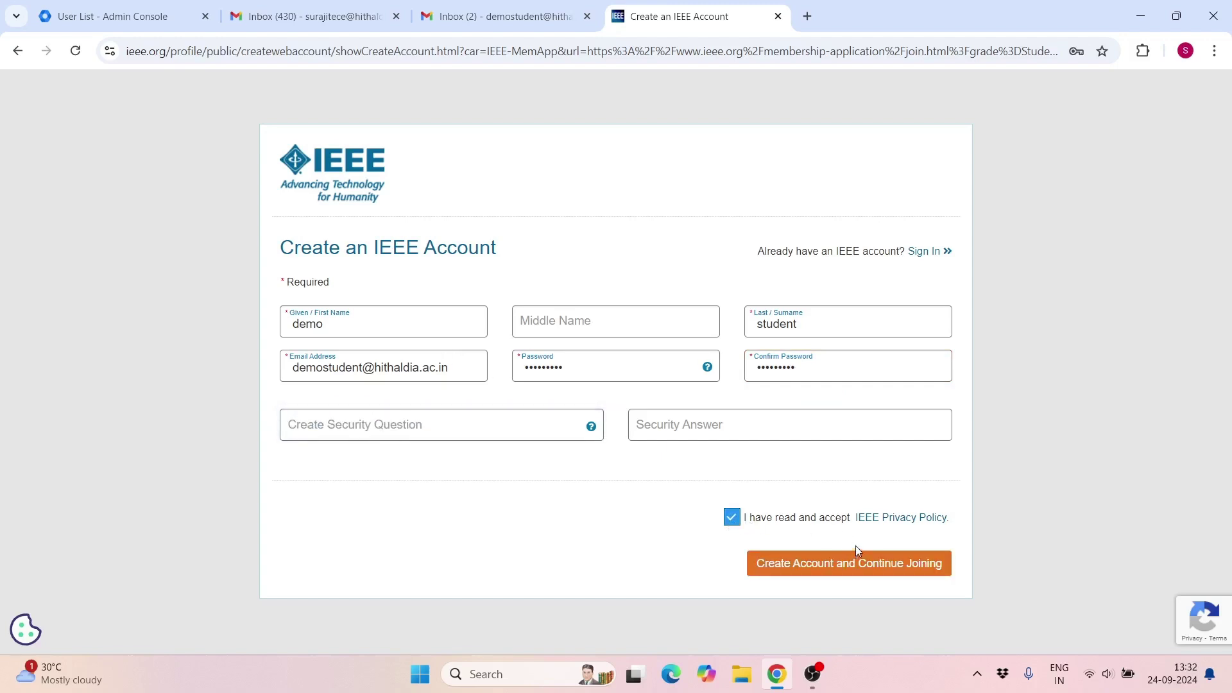
pyautogui.click(847, 565)
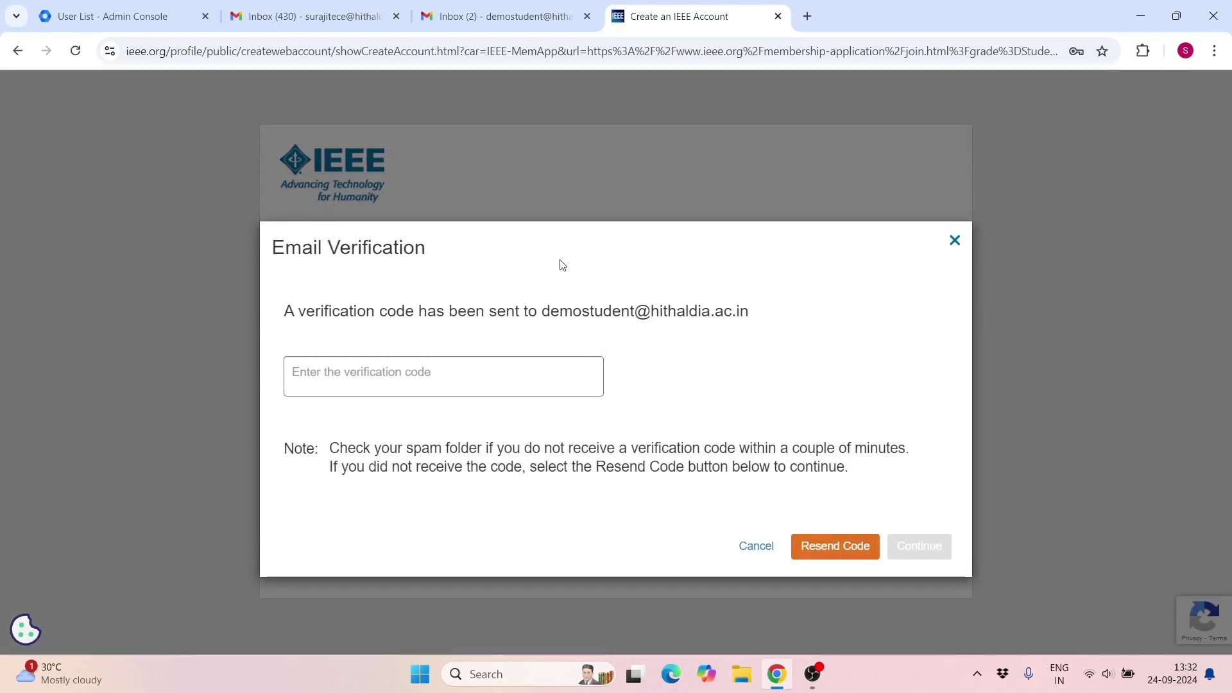
# Read the 'Your IEEE Verification Code' email in Gmail, then return to the account tab.
pyautogui.click(512, 16)
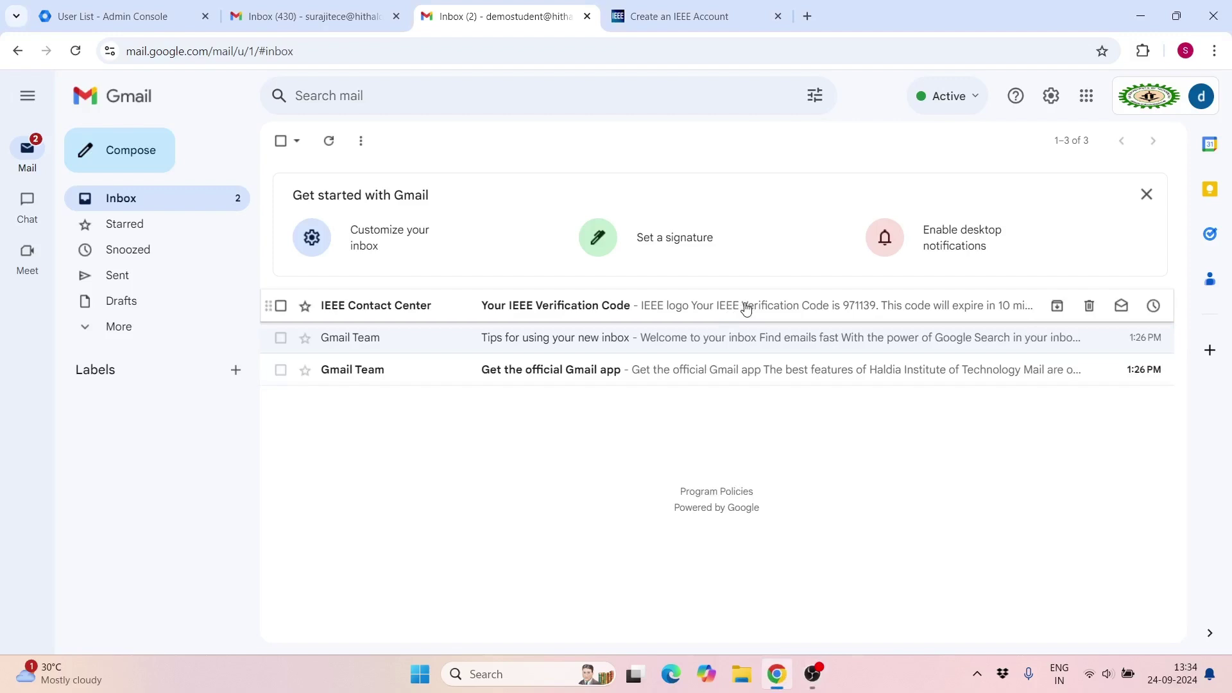
pyautogui.click(746, 308)
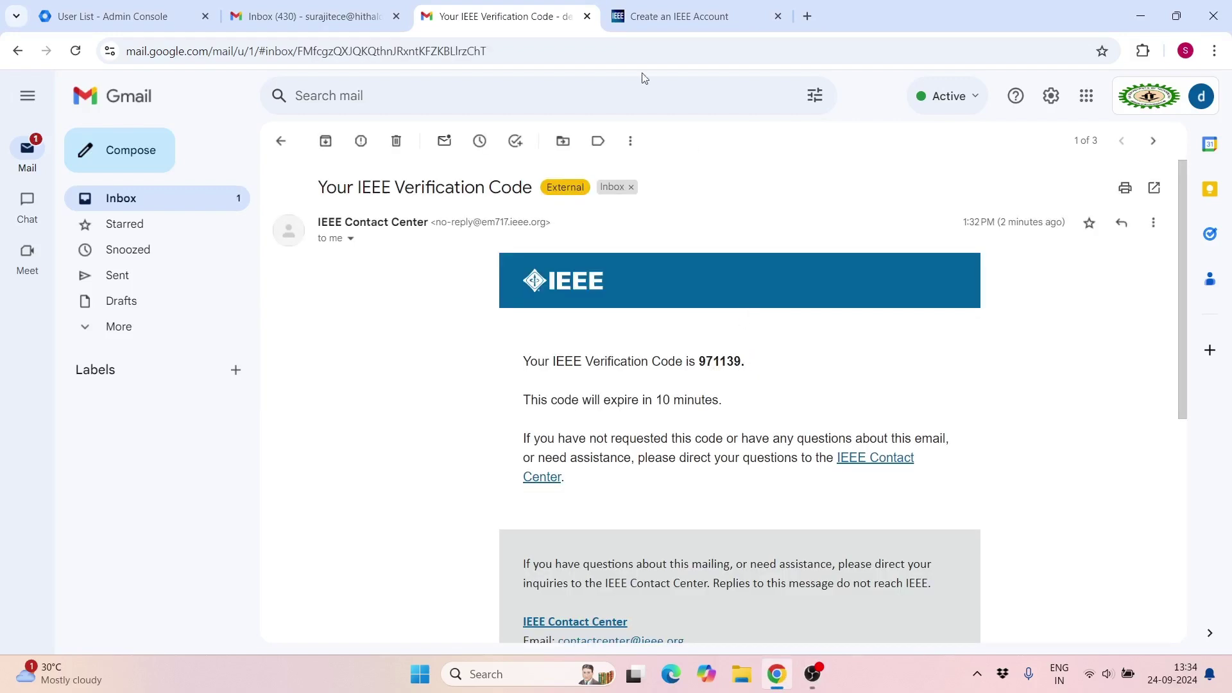
pyautogui.click(661, 16)
# Enter the emailed verification code and continue to the Membership Application.
pyautogui.click(400, 367)
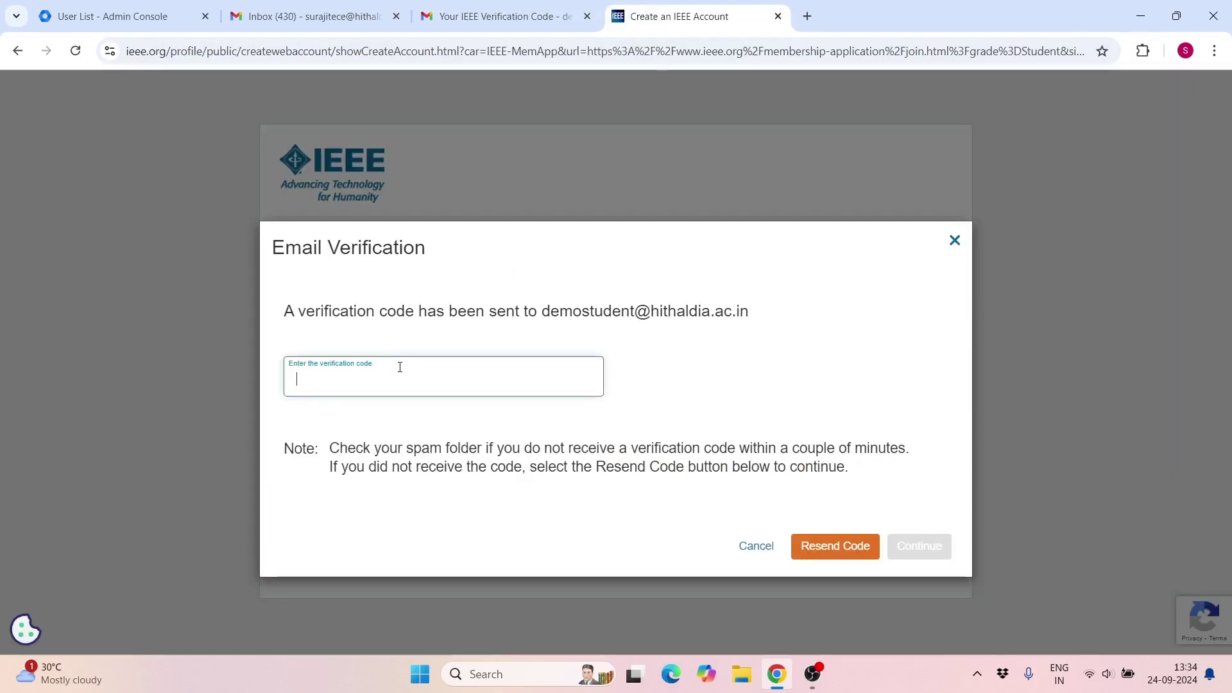
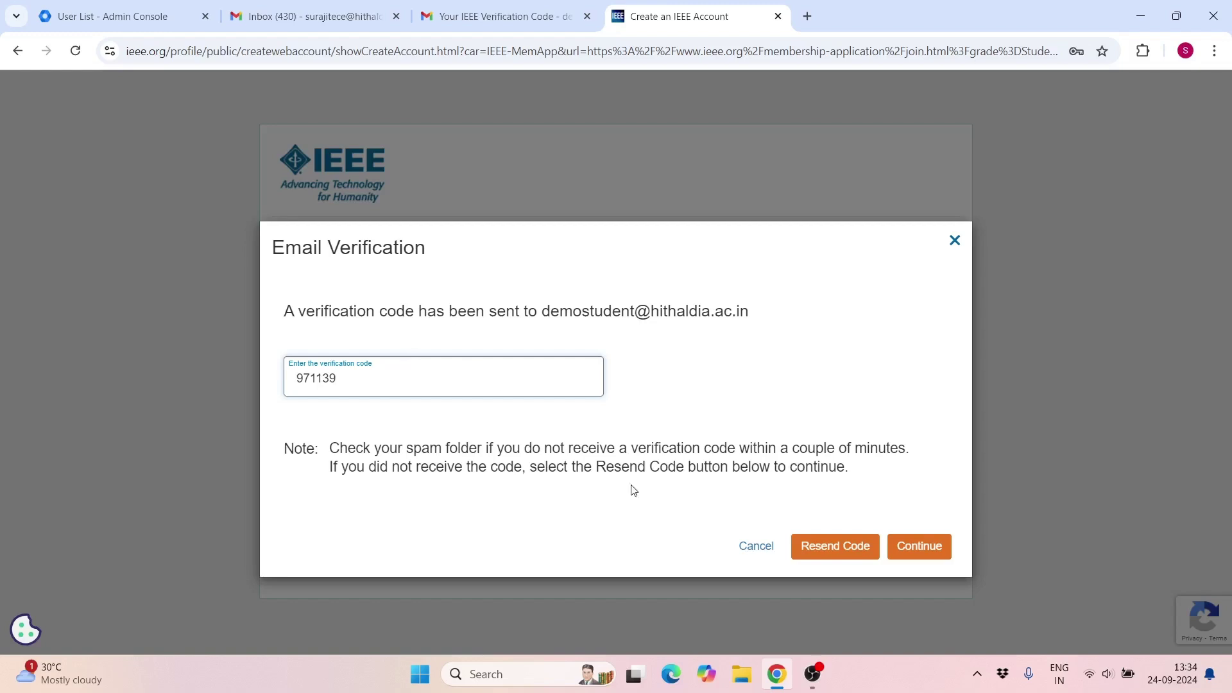
pyautogui.click(943, 544)
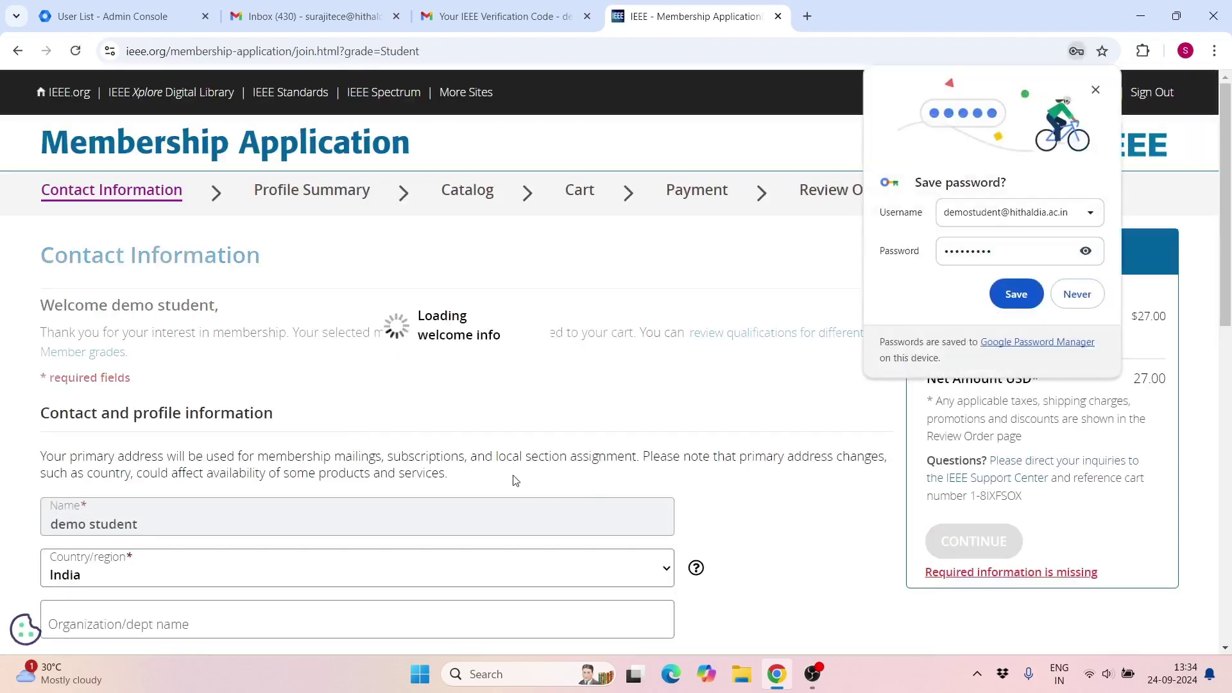
# Enter organization Haldia Institute of Technology, University/College address type, and address line 'ECE Department'.
pyautogui.scroll(-3, 550, 335)
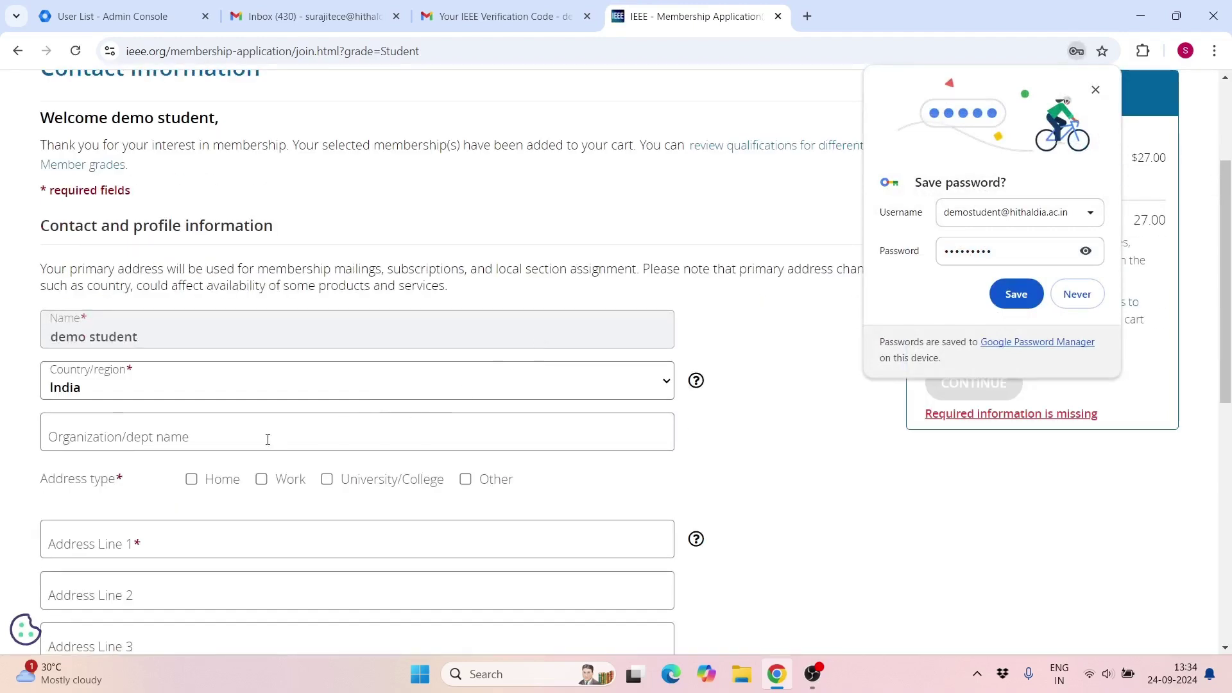
pyautogui.click(242, 445)
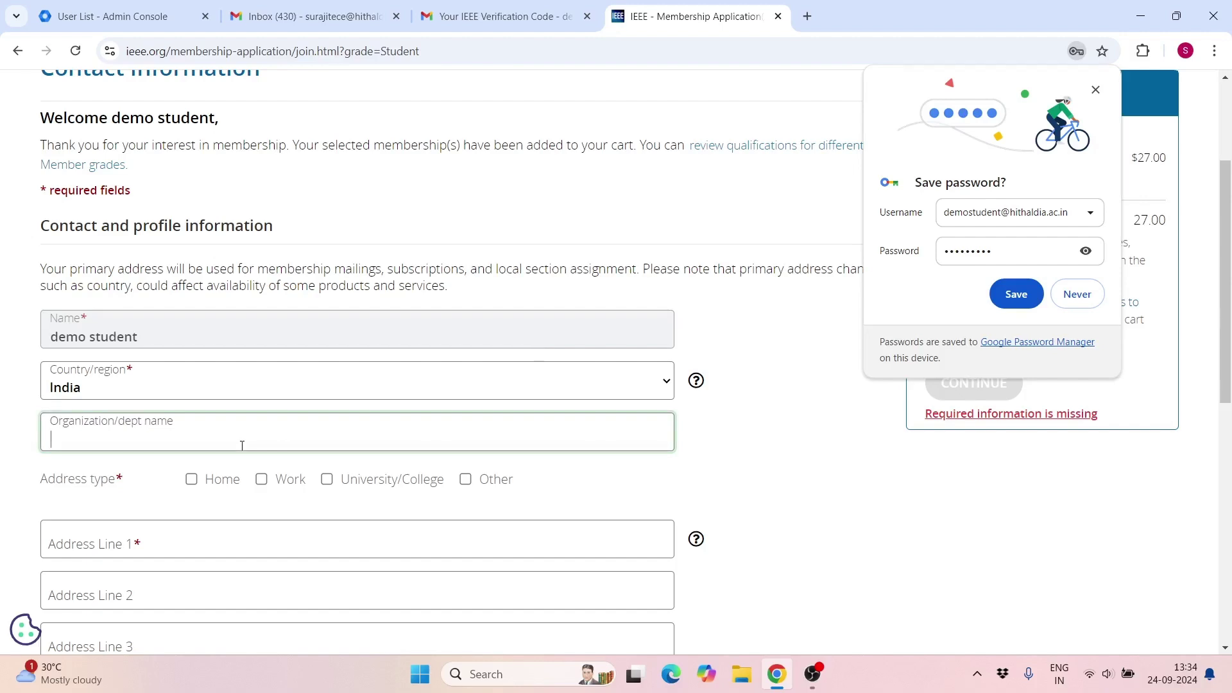
pyautogui.write('Haldia Institute of ')
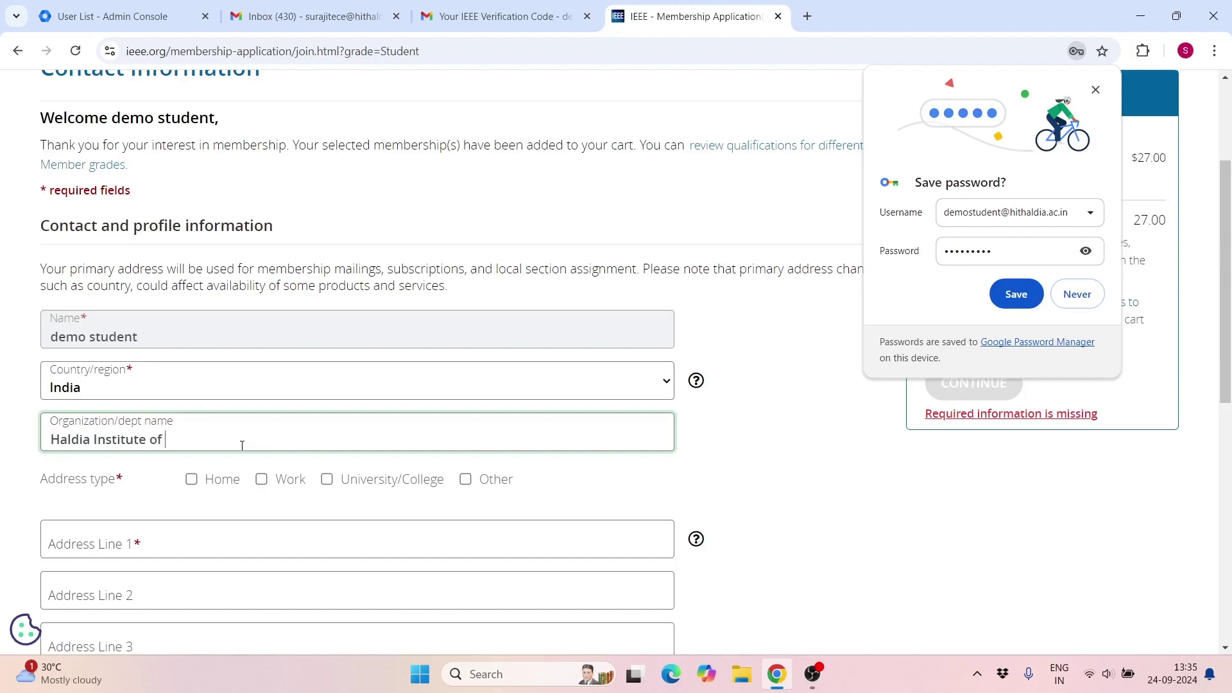
pyautogui.write('Technology')
pyautogui.click(327, 480)
pyautogui.scroll(-3, 600, 492)
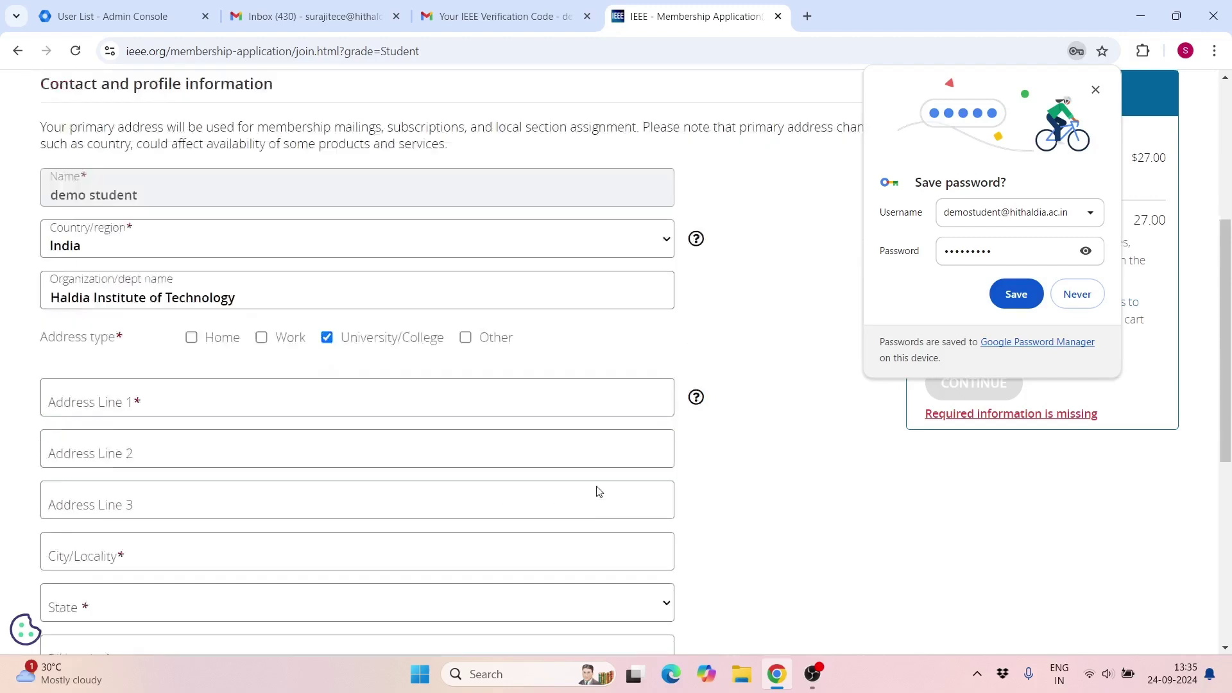
pyautogui.click(228, 361)
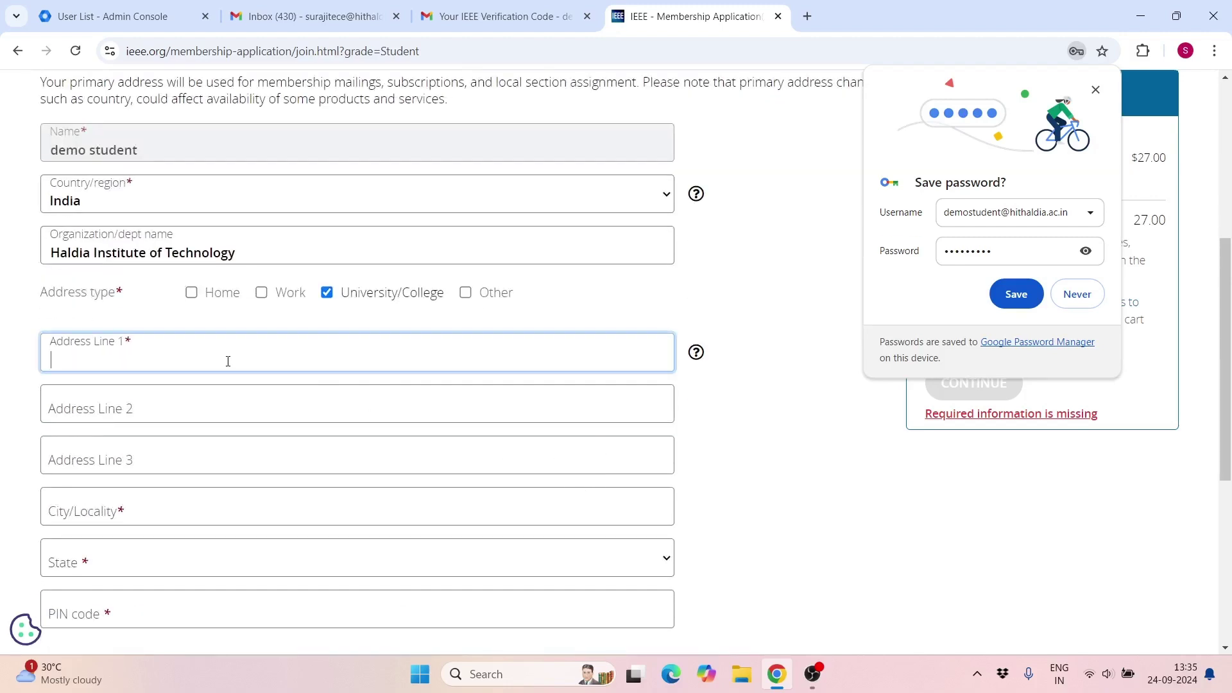
pyautogui.write('ECE Department')
pyautogui.press('Tab')
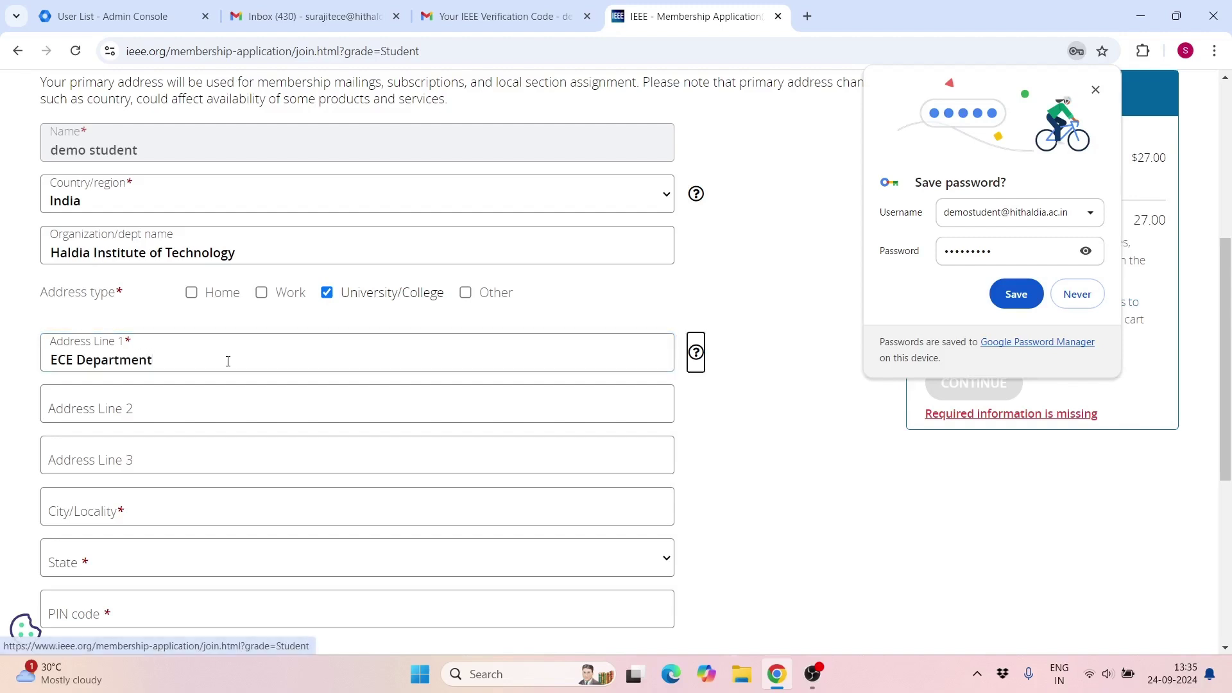
# Set city Haldia, state West Bengal and PIN code 721657.
pyautogui.click(167, 518)
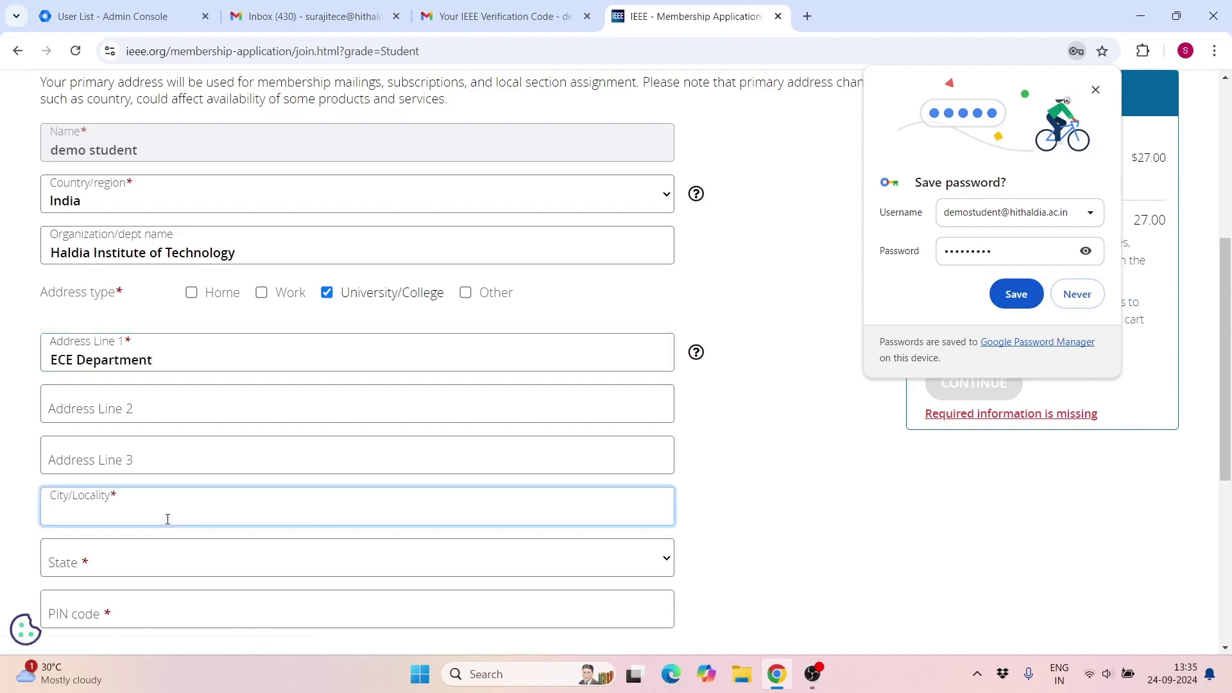
pyautogui.write('Haldia')
pyautogui.press('Tab')
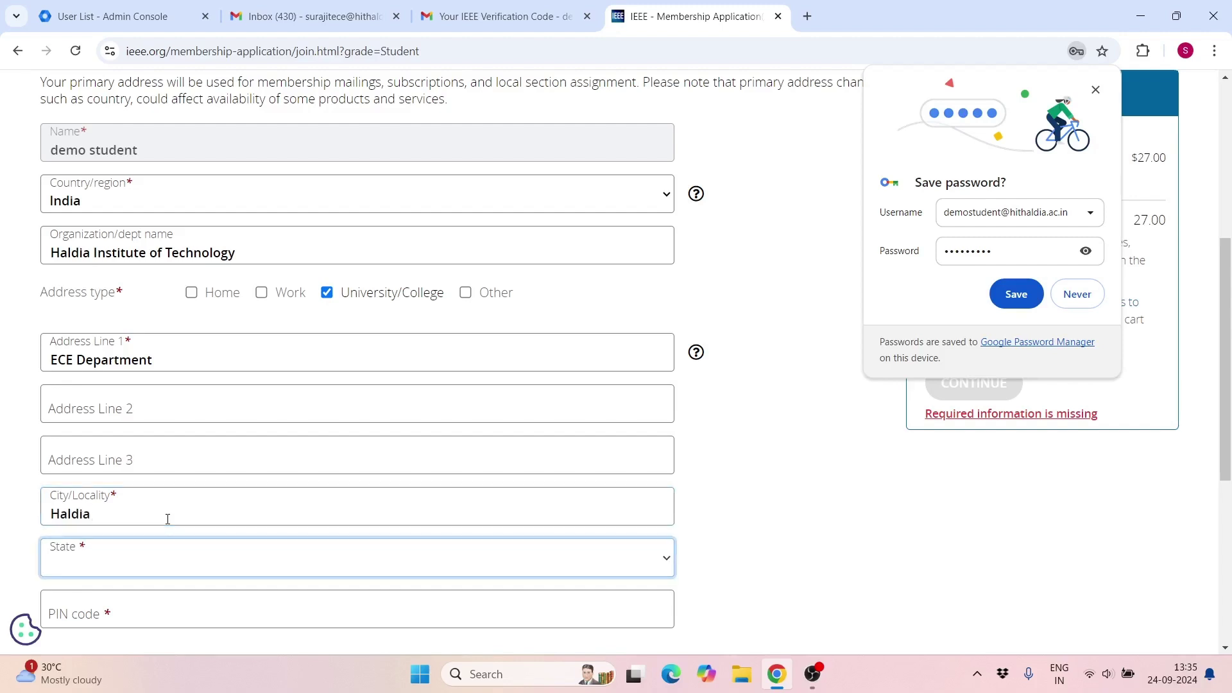
pyautogui.press('w')
pyautogui.scroll(-3, 168, 518)
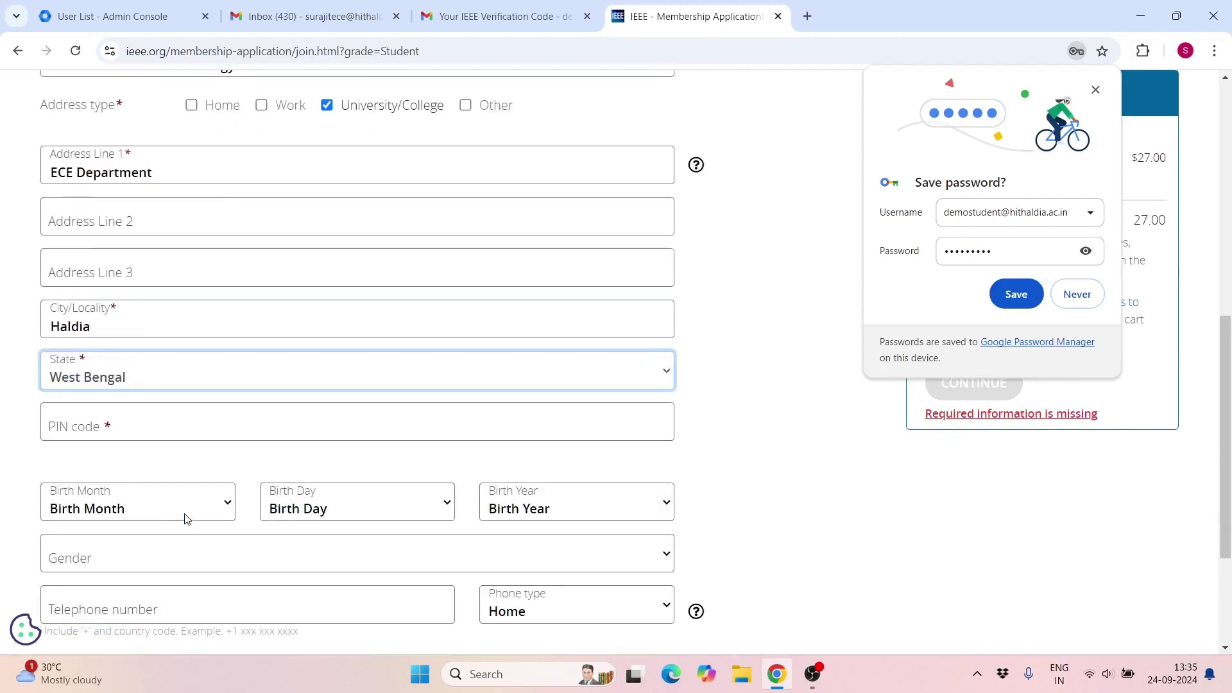
pyautogui.click(173, 411)
pyautogui.write('721657')
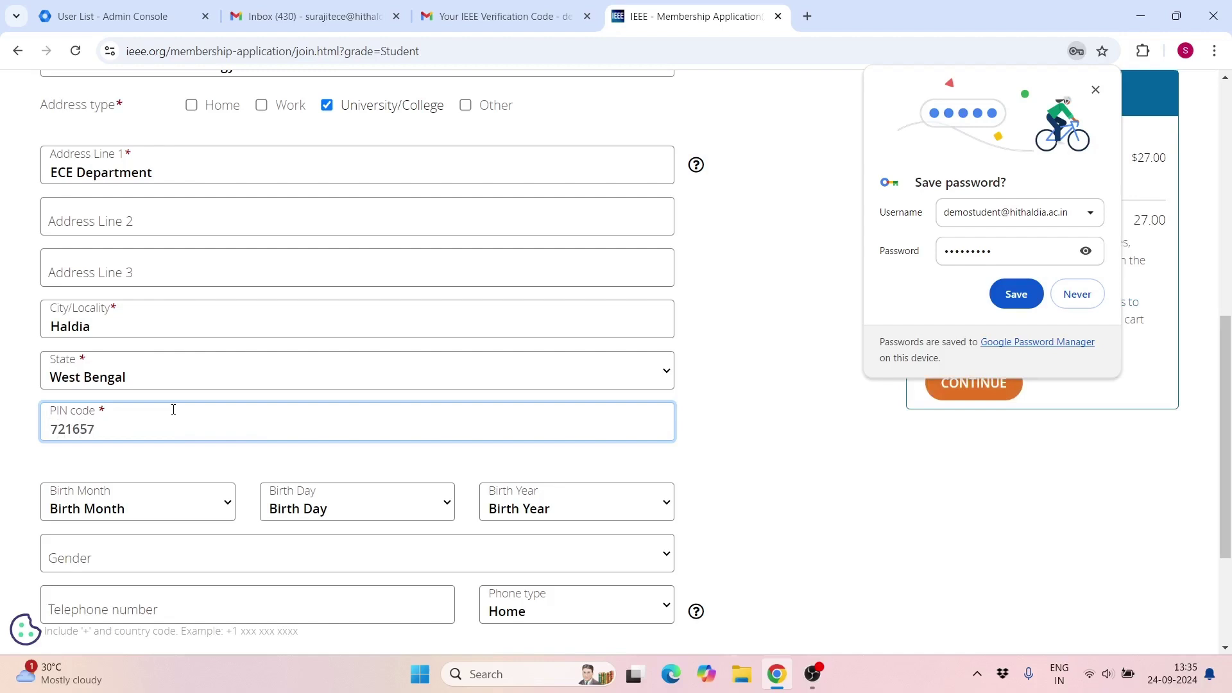
pyautogui.scroll(-3, 327, 406)
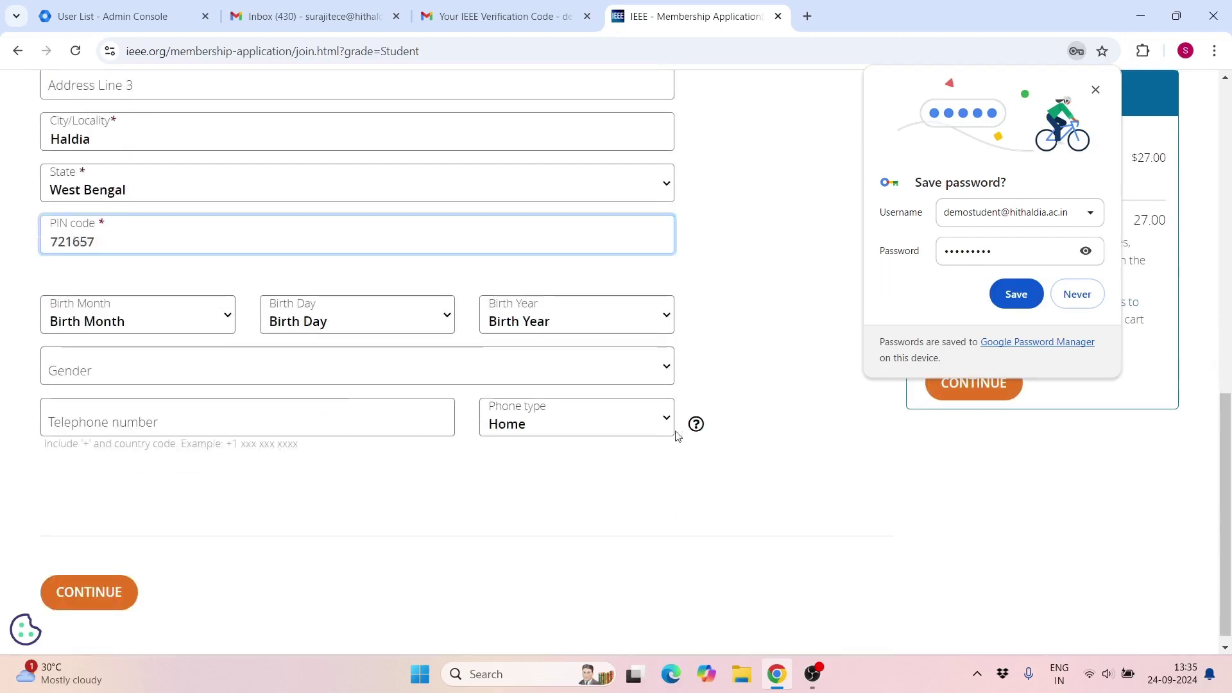
# Submit the contact information and decline Chrome's offer to save the password.
pyautogui.click(110, 593)
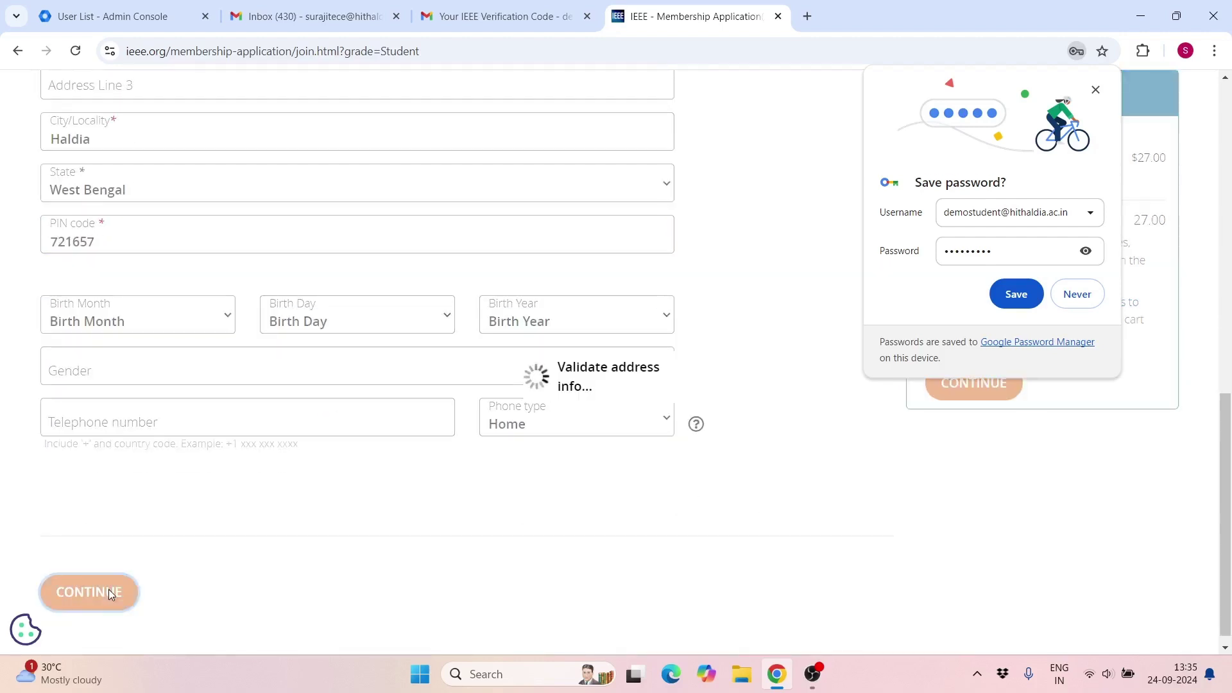
pyautogui.click(1092, 295)
pyautogui.scroll(-1, 345, 385)
pyautogui.scroll(-2, 346, 385)
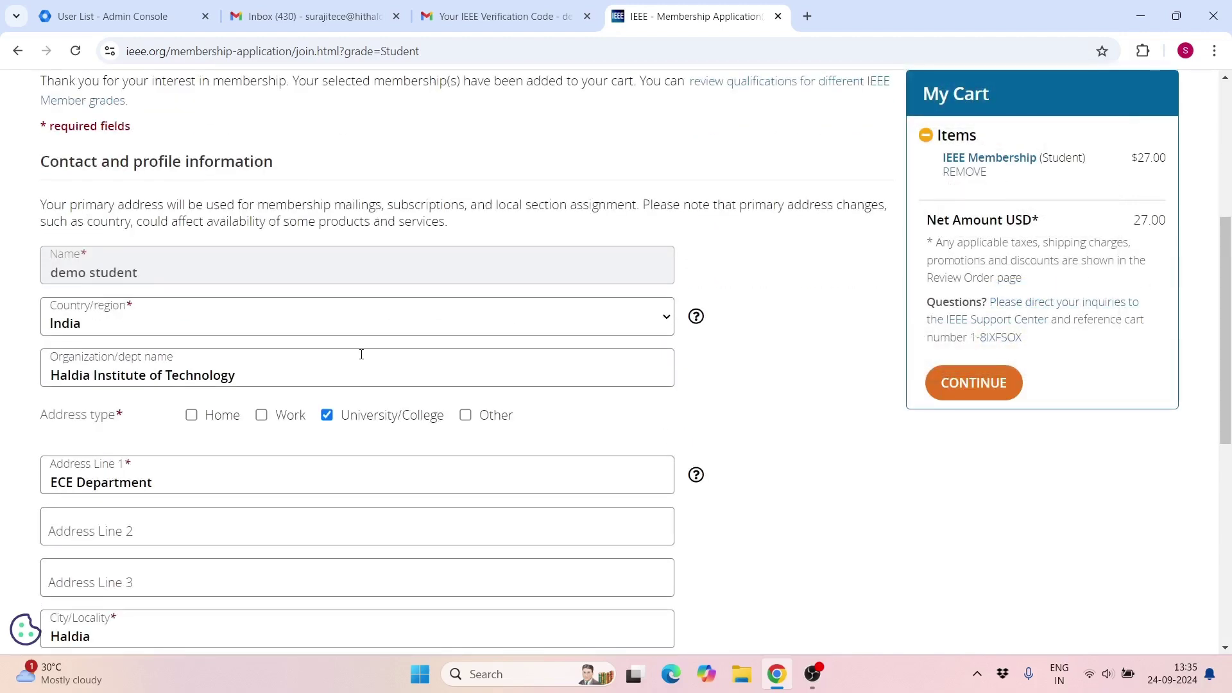
pyautogui.scroll(-8, 361, 354)
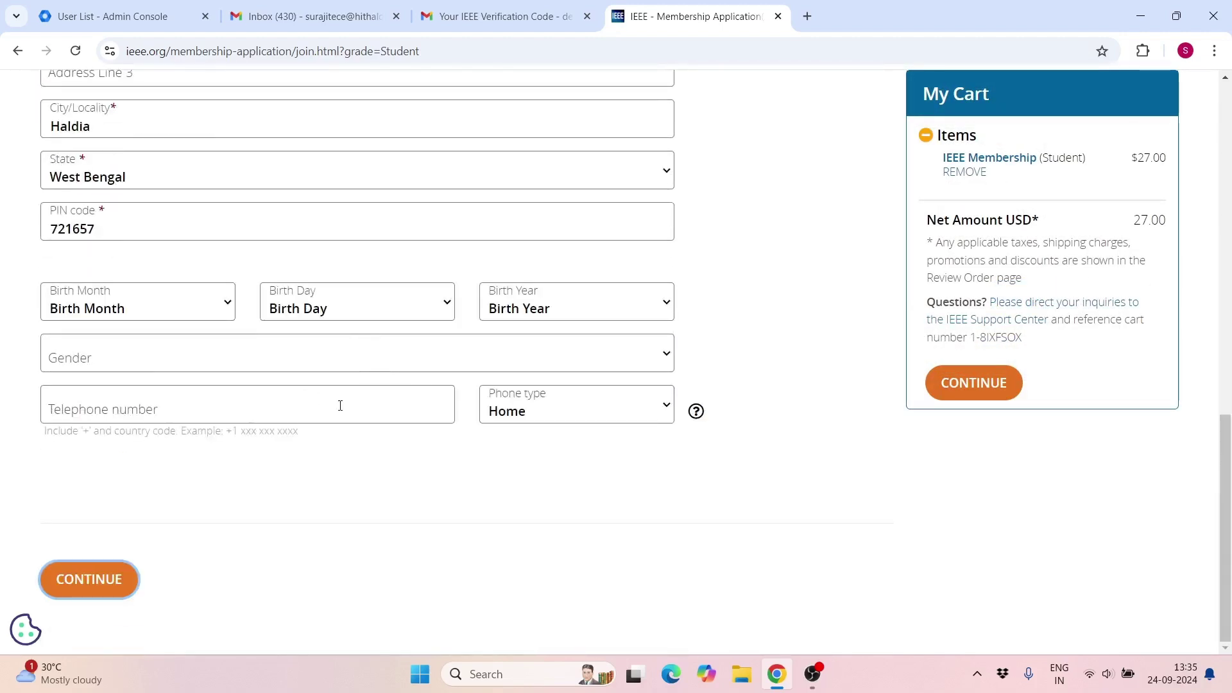
pyautogui.scroll(6, 380, 443)
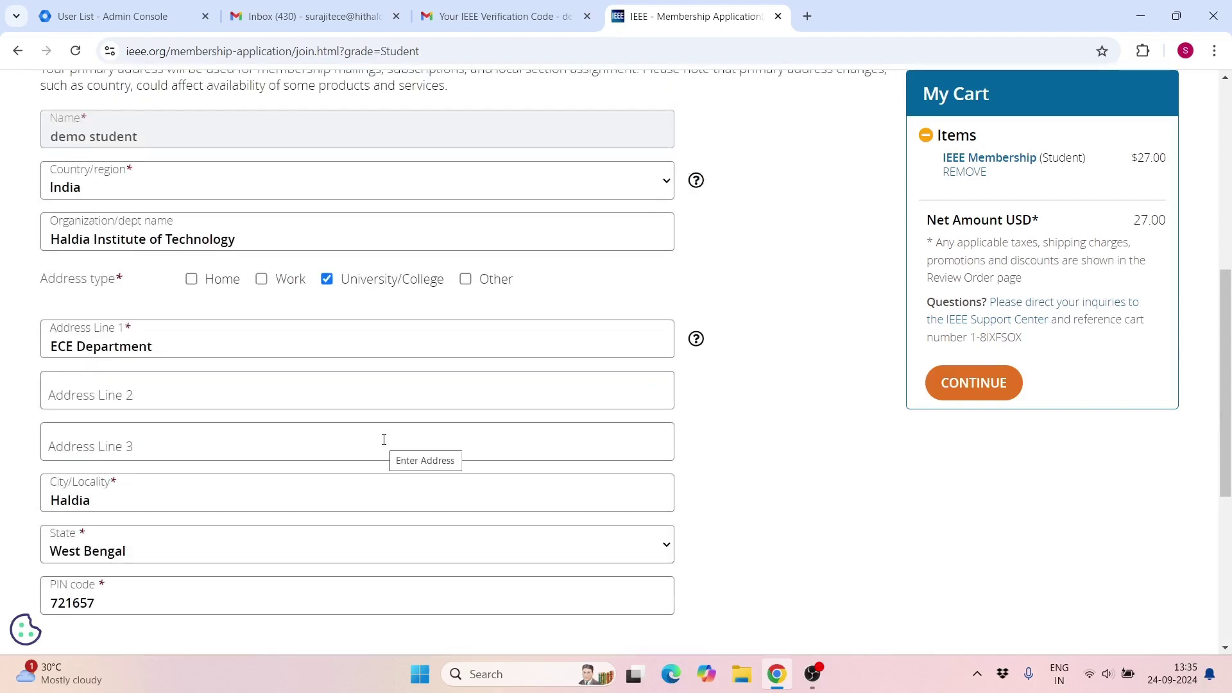
pyautogui.scroll(-6, 383, 434)
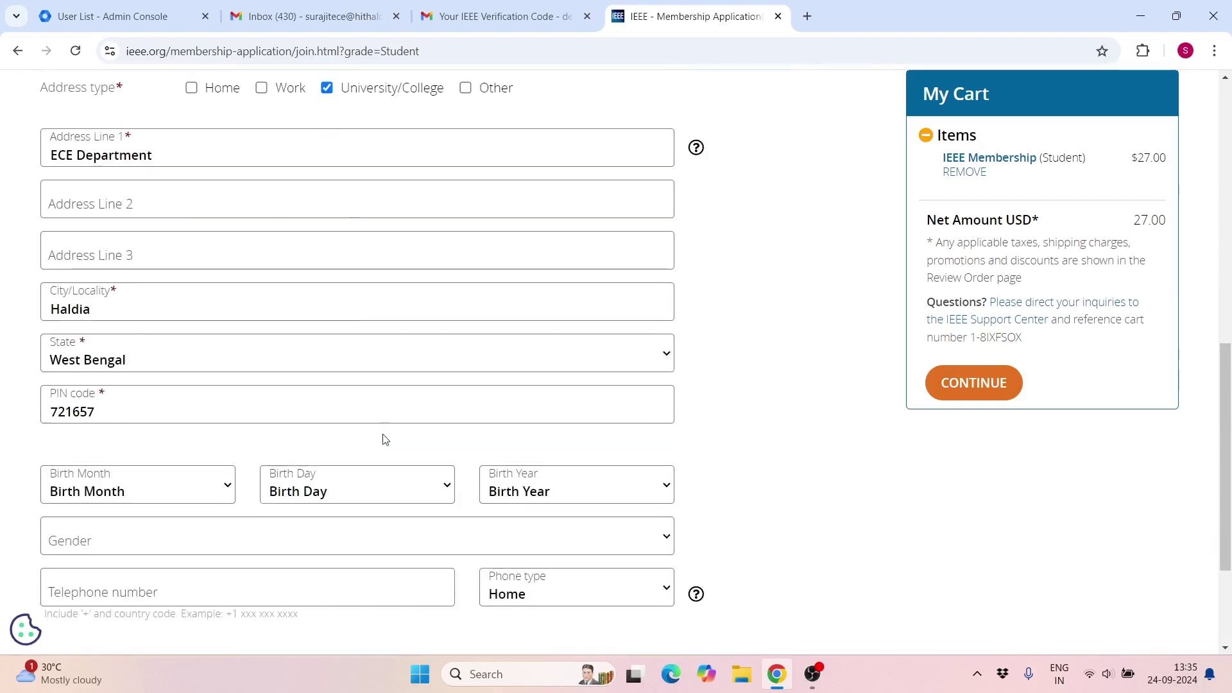
# Resubmit the contact information despite the address warning and decline saving the address.
pyautogui.click(85, 578)
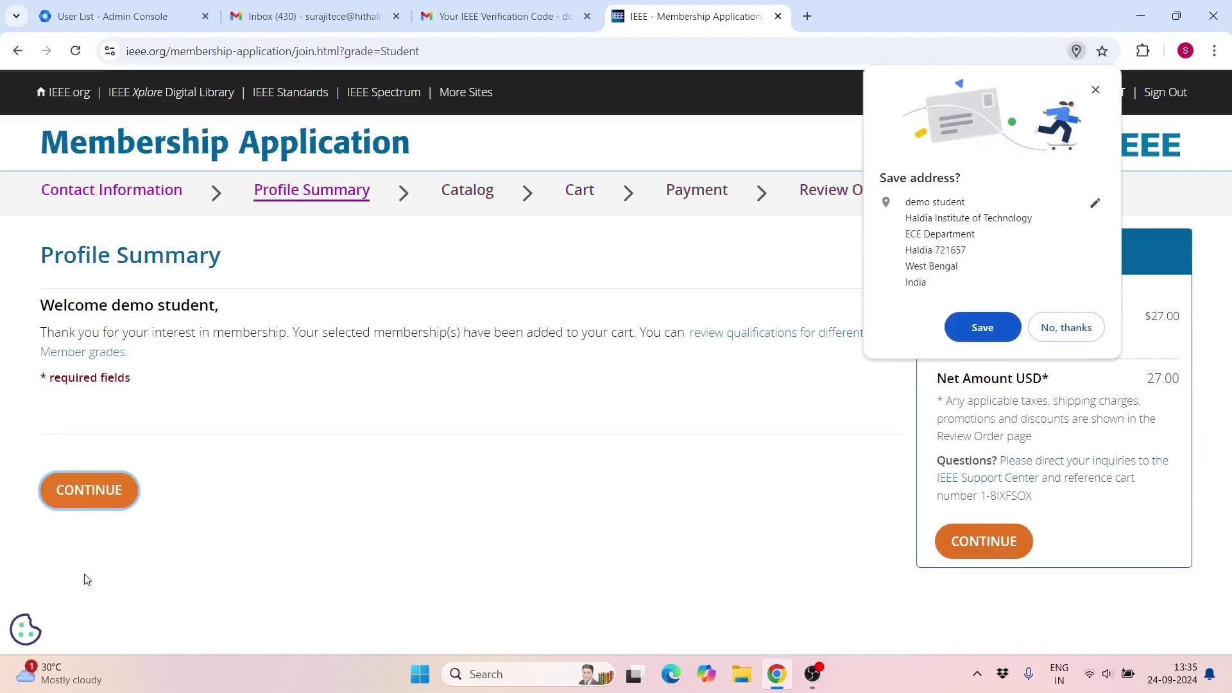
pyautogui.click(1073, 329)
pyautogui.scroll(-3, 483, 428)
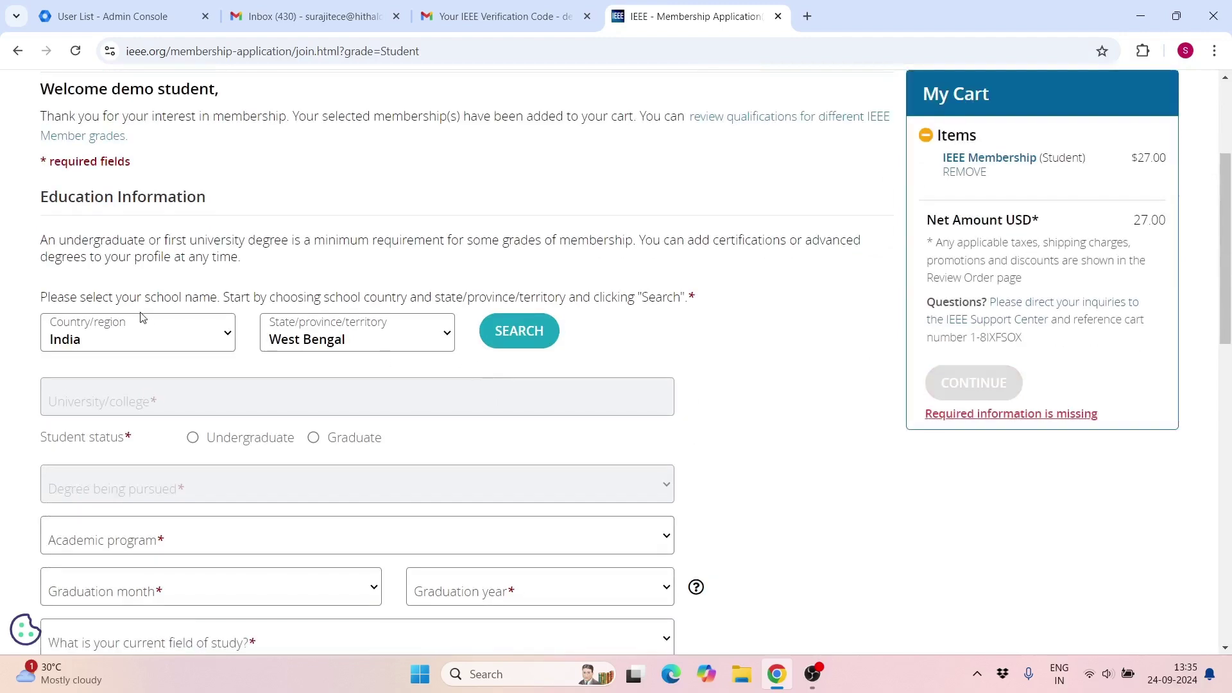
# Search colleges in West Bengal, India and select Haldia Institute of Technology.
pyautogui.click(511, 333)
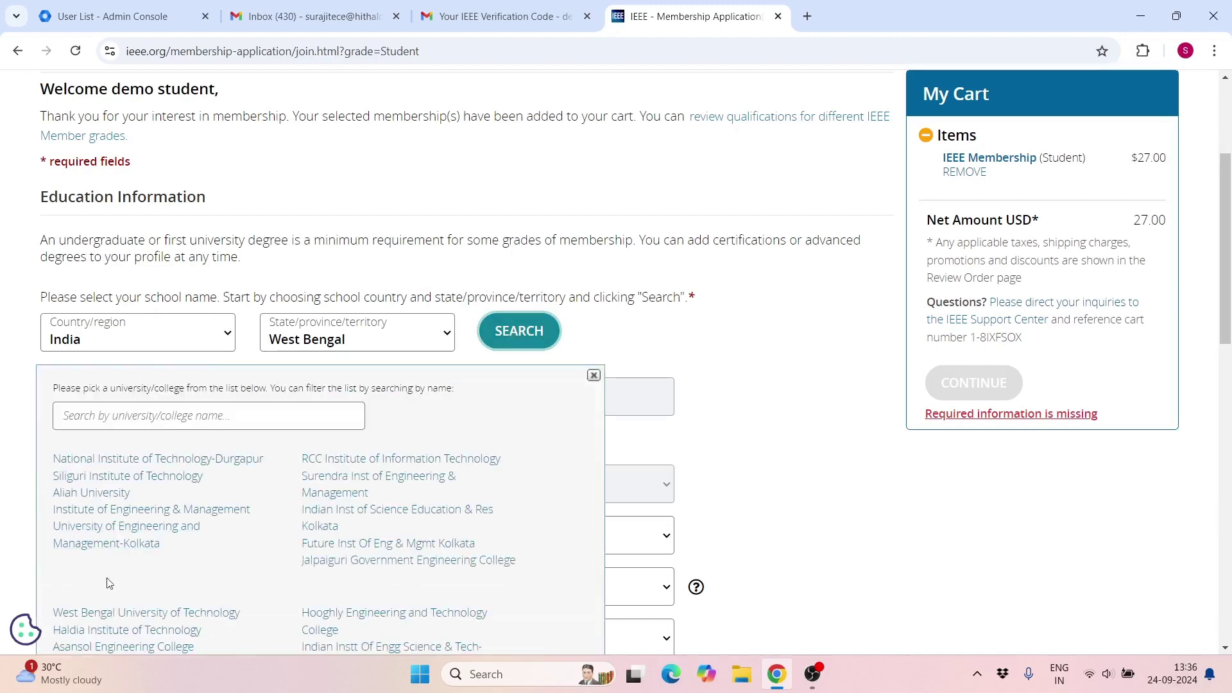
pyautogui.scroll(-3, 141, 573)
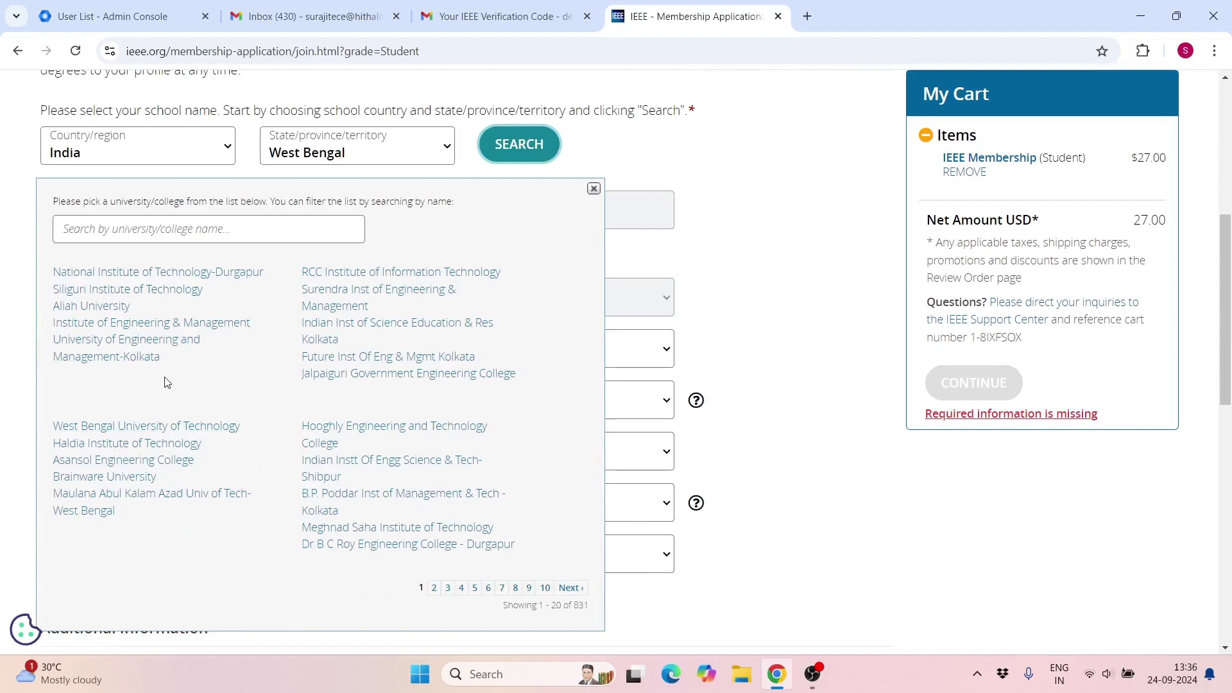
pyautogui.click(130, 445)
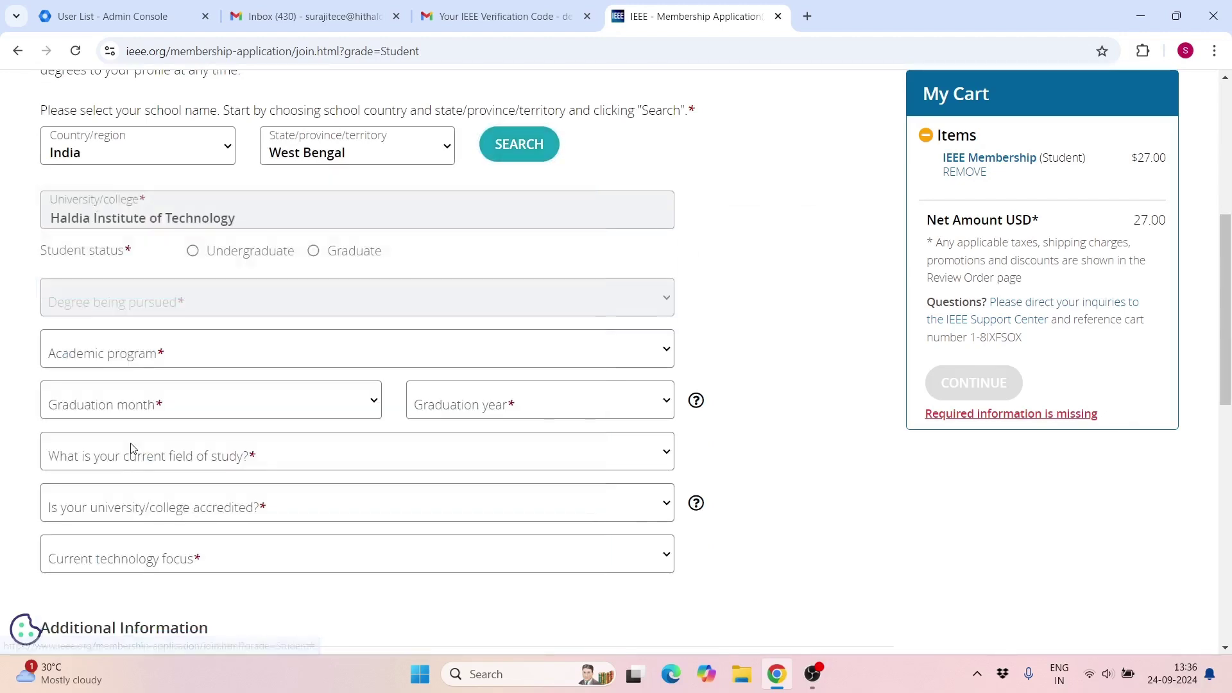
# Set Undergraduate status, Bachelor of Technology degree, Electronics & Communications program, and June graduation month.
pyautogui.click(194, 252)
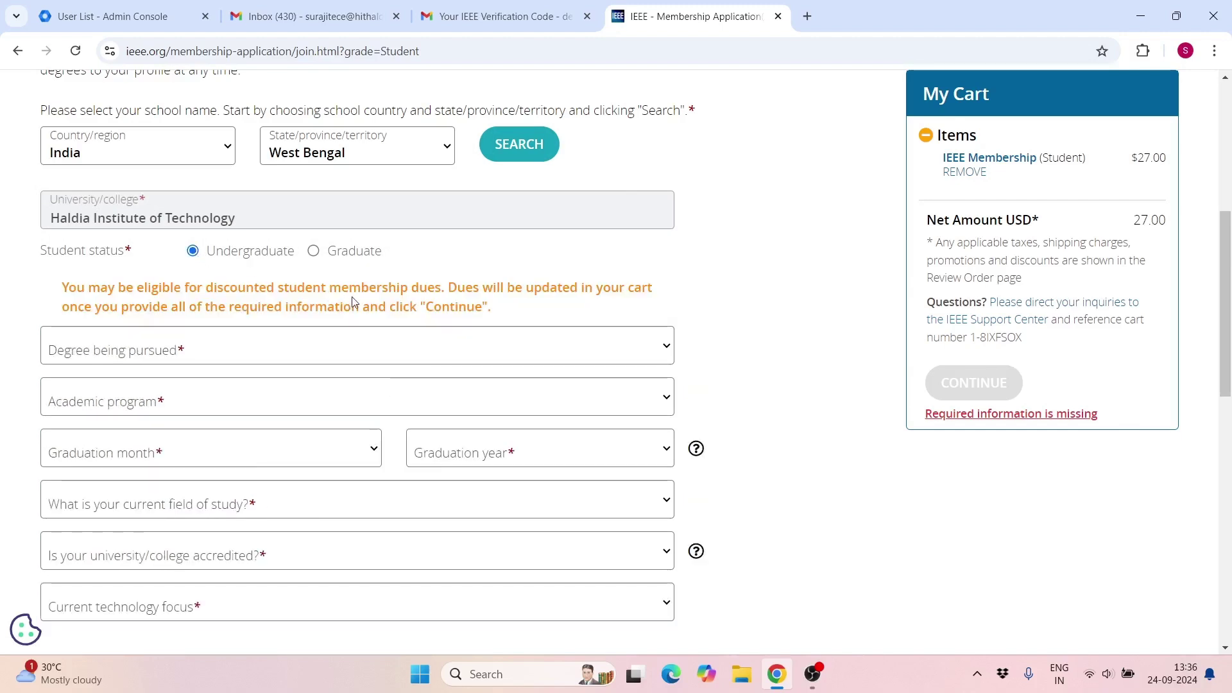
pyautogui.click(178, 355)
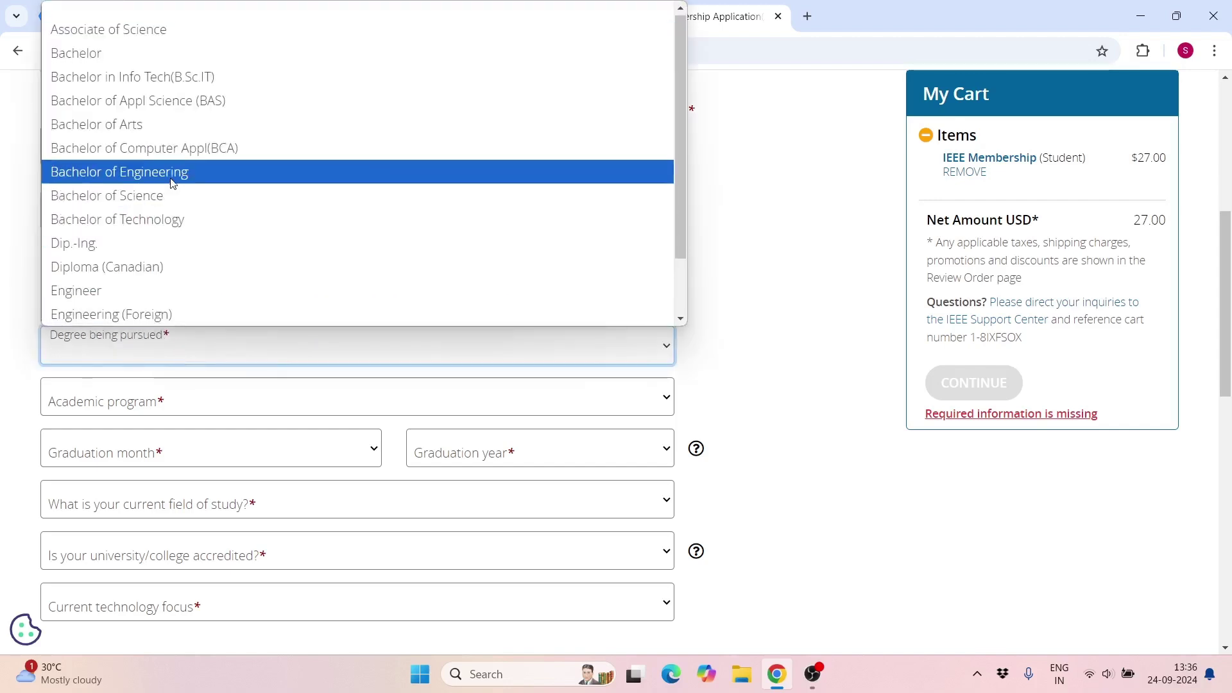
pyautogui.click(162, 218)
pyautogui.click(162, 396)
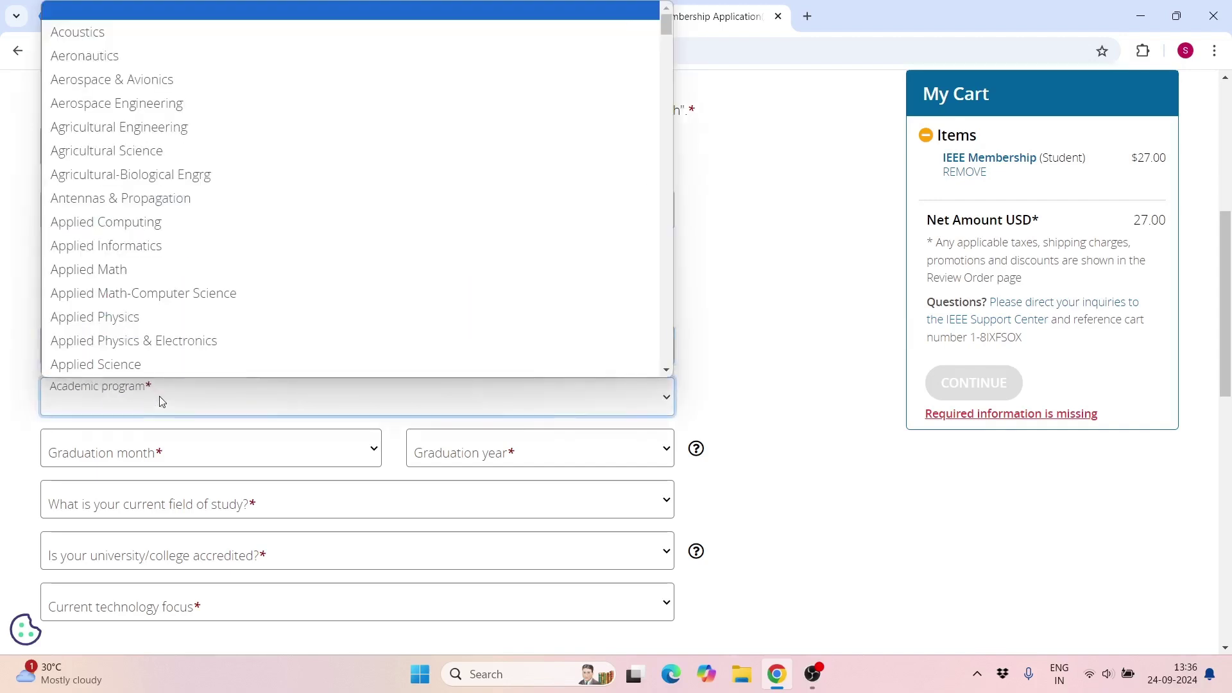
pyautogui.scroll(-15, 170, 251)
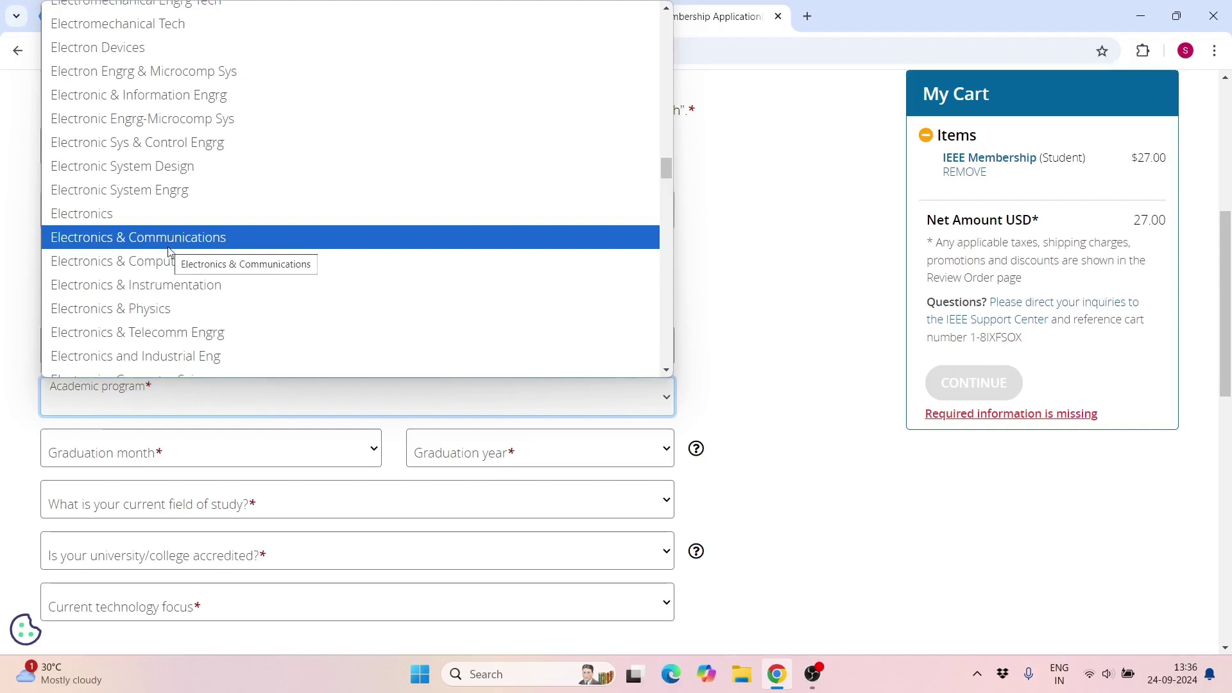
pyautogui.click(170, 249)
pyautogui.scroll(-3, 215, 437)
pyautogui.click(209, 273)
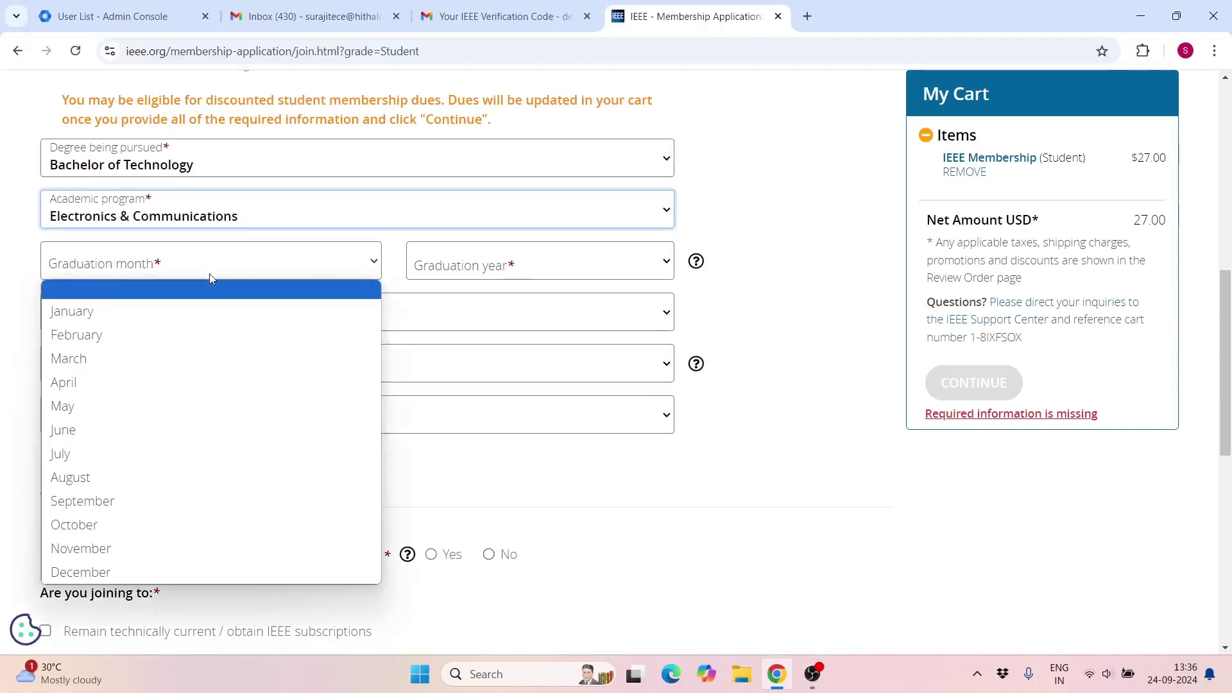
pyautogui.click(103, 431)
# Set graduation year 2025, field Engineering, accredited Yes, and focus Fields, Waves and Electromagnetics.
pyautogui.click(563, 258)
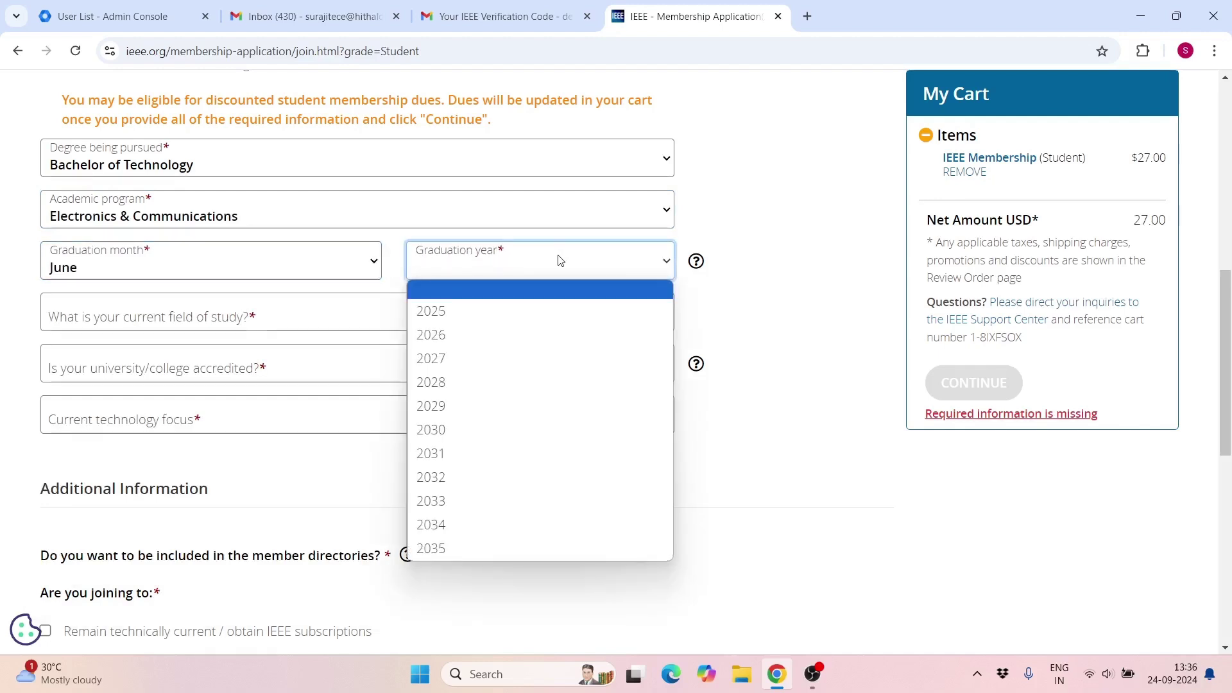
pyautogui.click(502, 317)
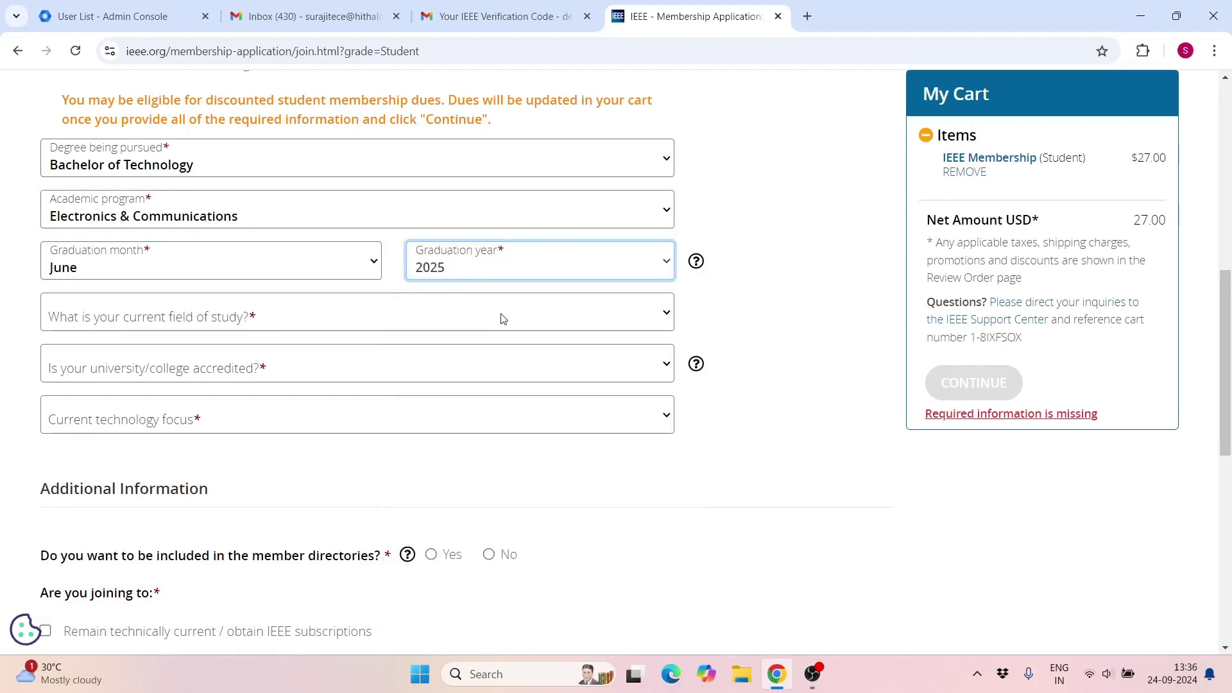
pyautogui.click(234, 324)
pyautogui.click(117, 423)
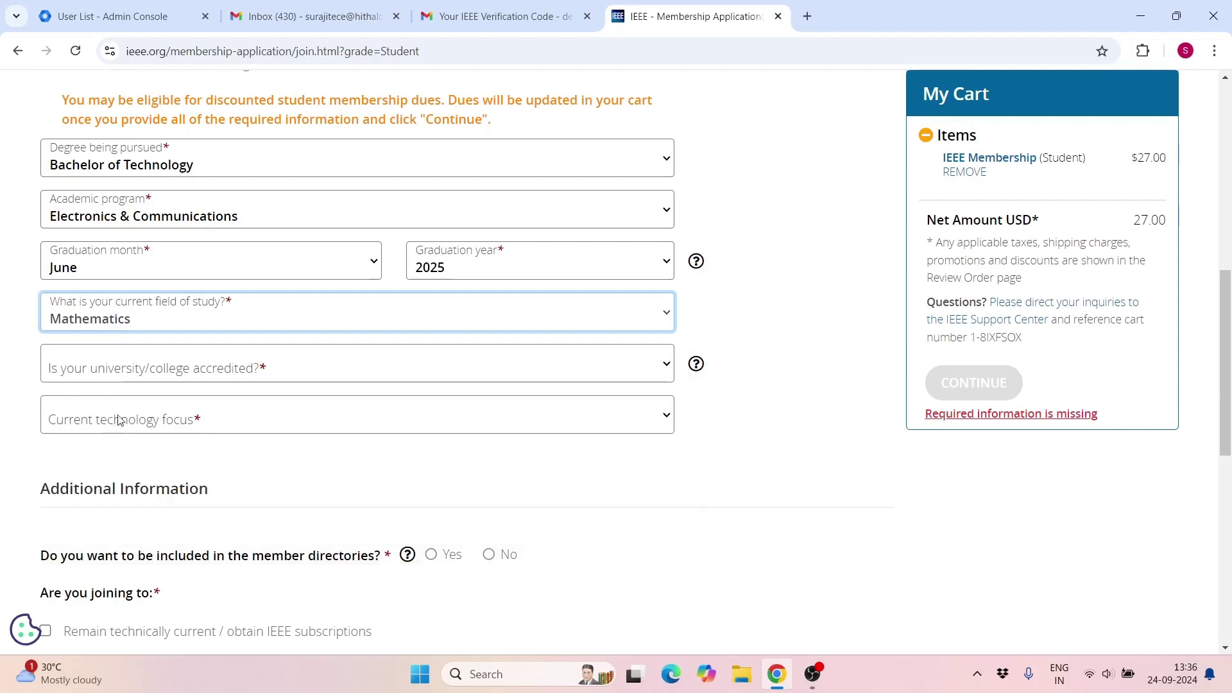
pyautogui.click(122, 323)
pyautogui.click(128, 407)
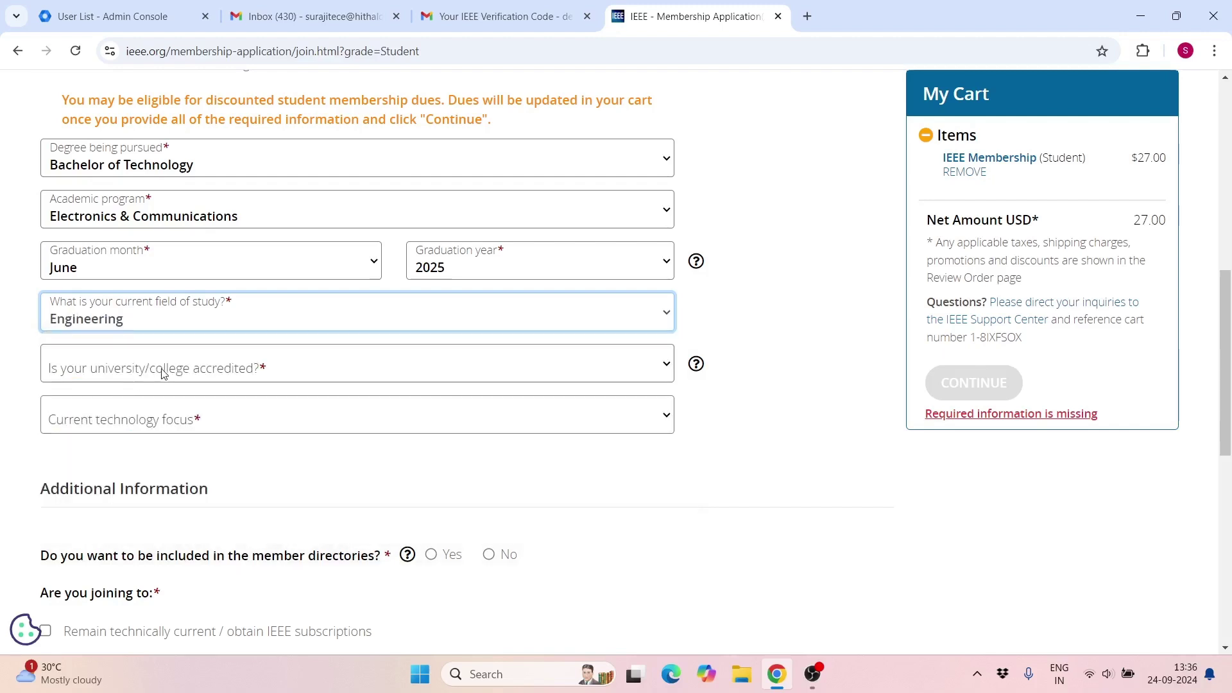
pyautogui.click(163, 372)
pyautogui.click(104, 415)
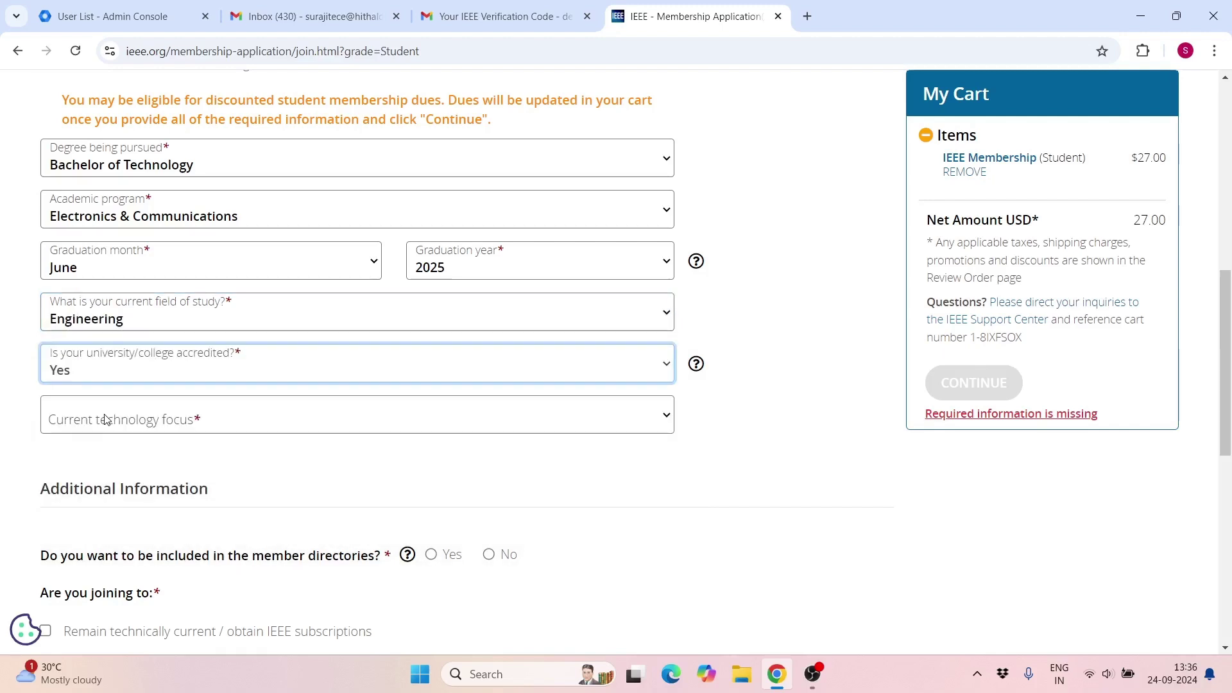
pyautogui.click(231, 418)
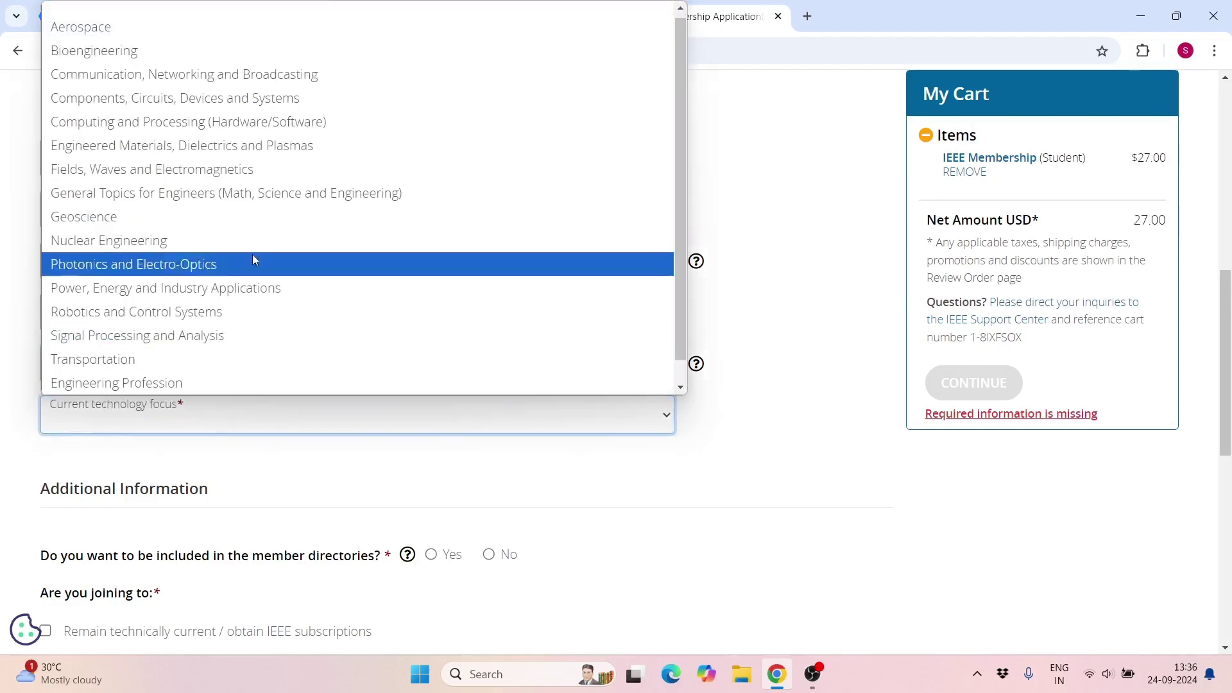
pyautogui.click(234, 169)
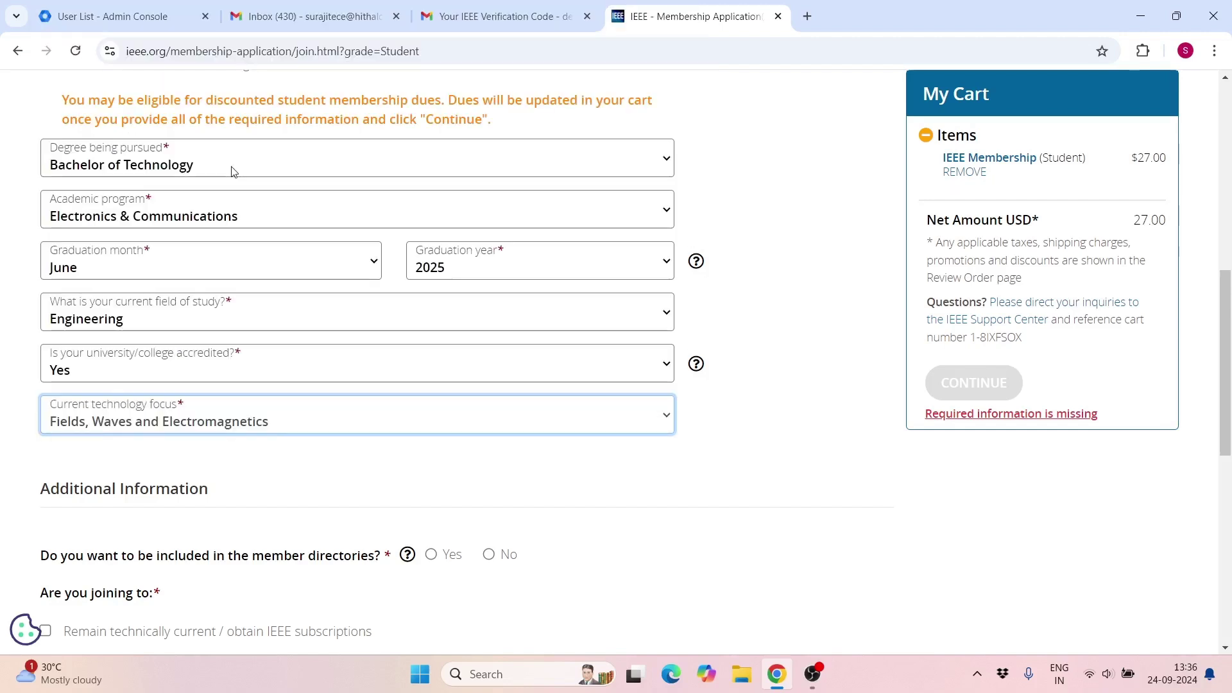
pyautogui.scroll(-5, 770, 487)
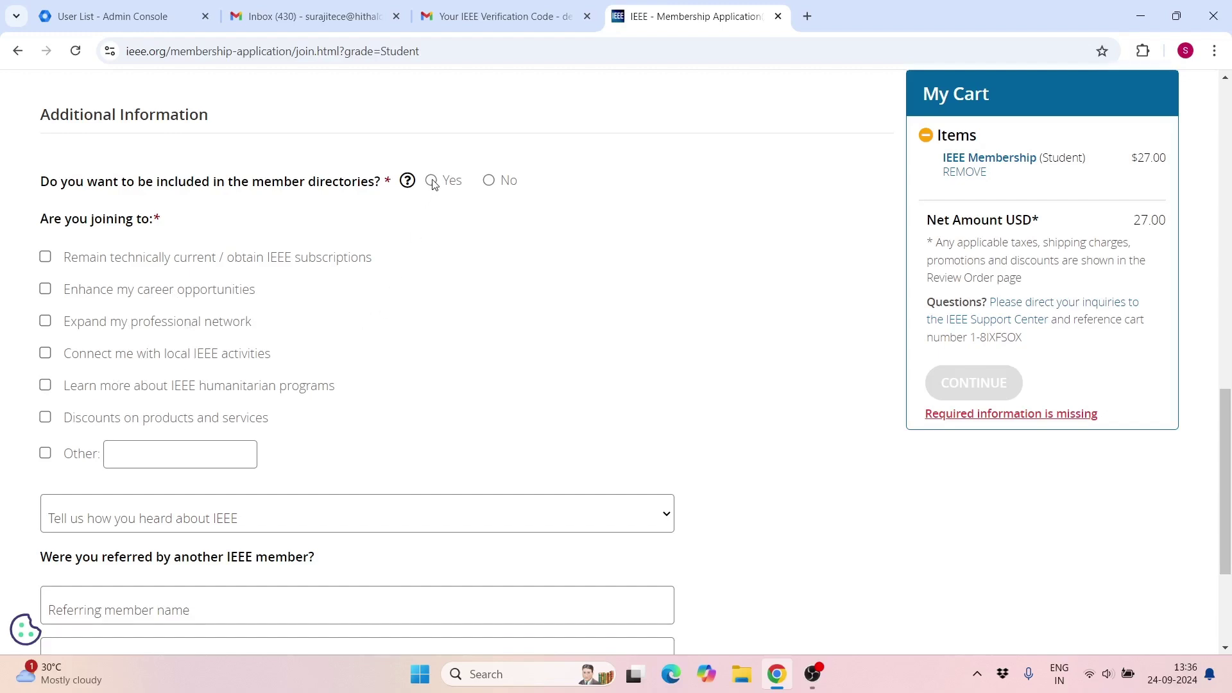
# Choose career opportunities and professional networking as joining reasons and continue to the Catalog.
pyautogui.click(46, 289)
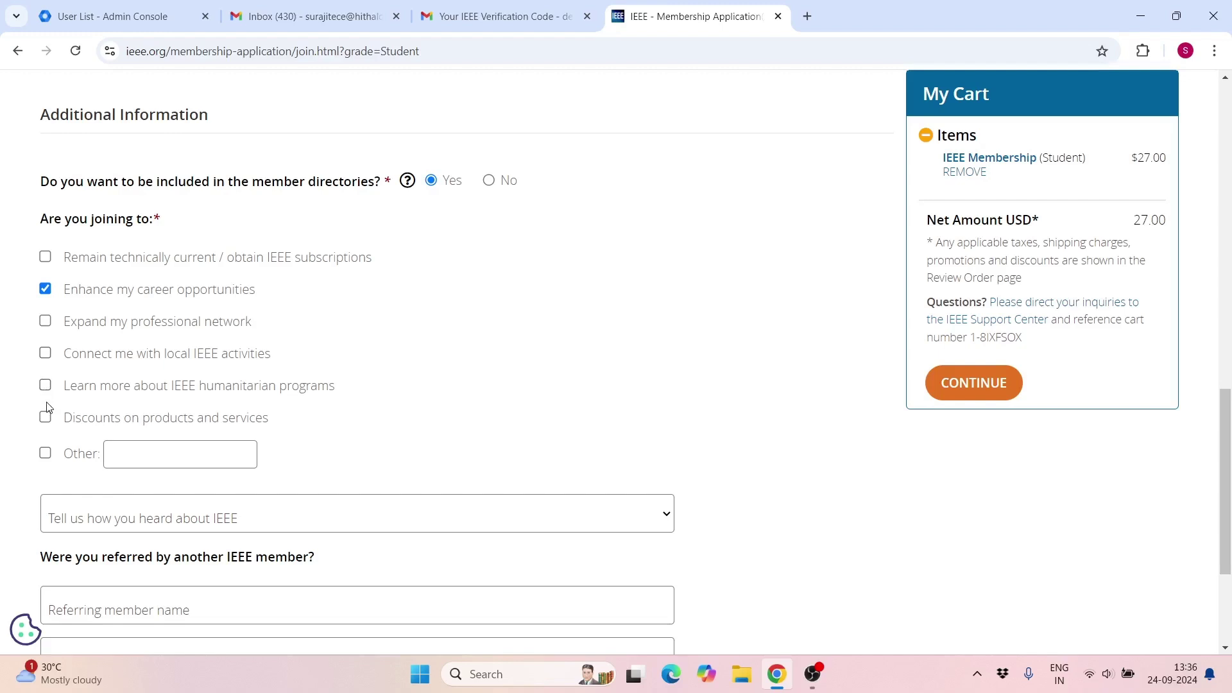
pyautogui.click(46, 322)
pyautogui.scroll(-3, 436, 370)
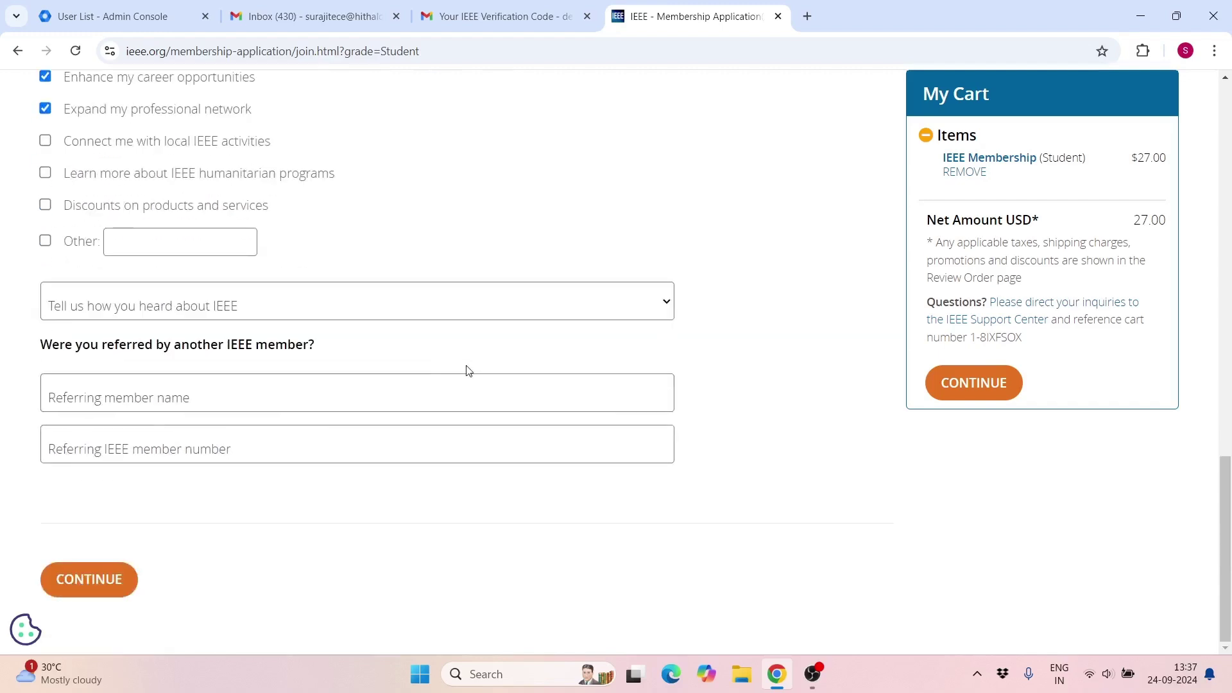
pyautogui.click(101, 580)
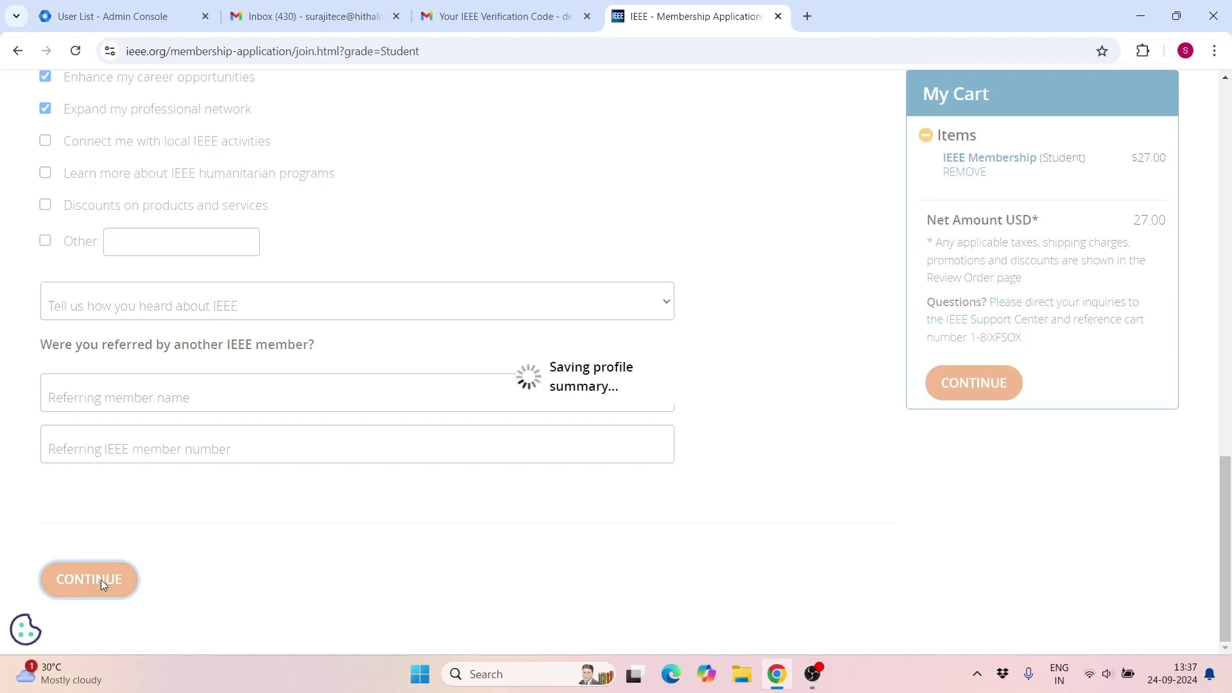
pyautogui.click(101, 581)
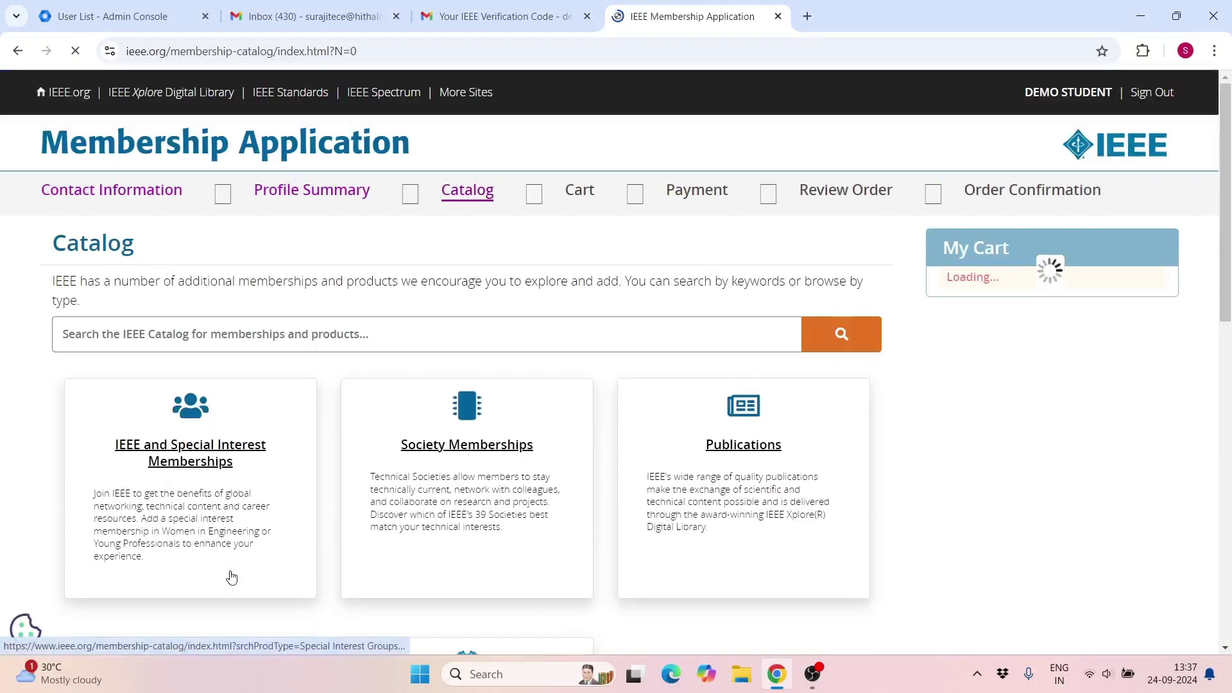
# Search the society catalog for 'Microwav' and open the Microwave Theory and Technology Society Membership.
pyautogui.click(504, 445)
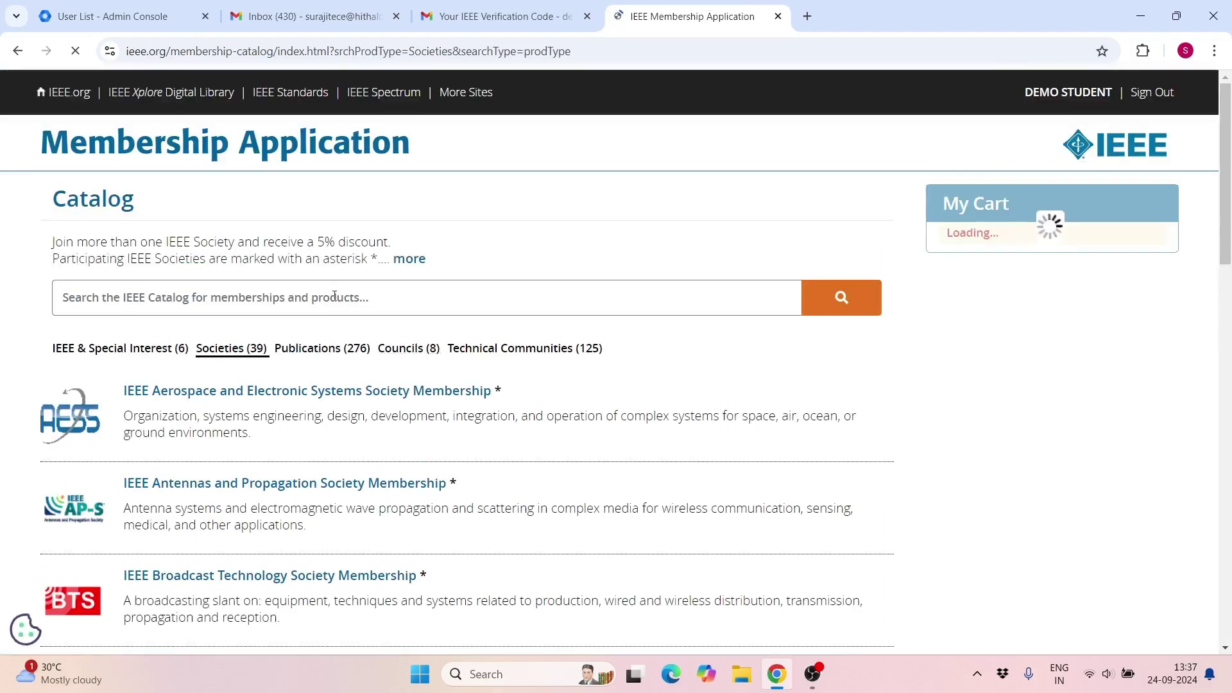
pyautogui.click(313, 332)
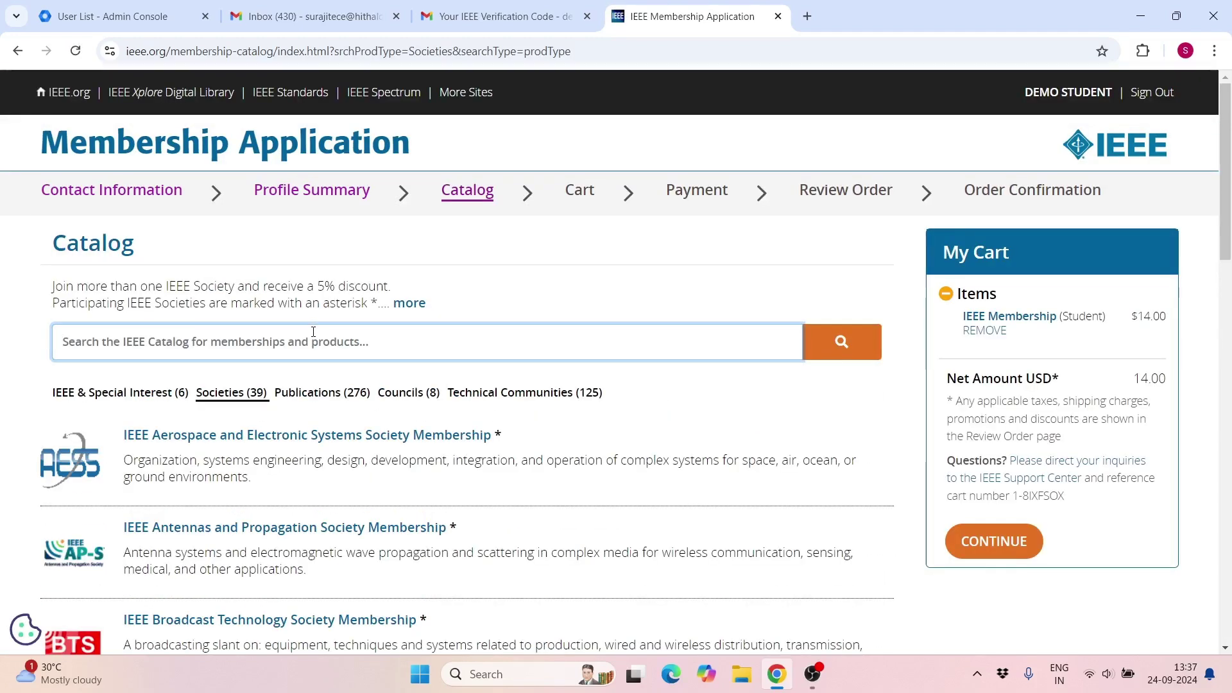
pyautogui.write('Microwave')
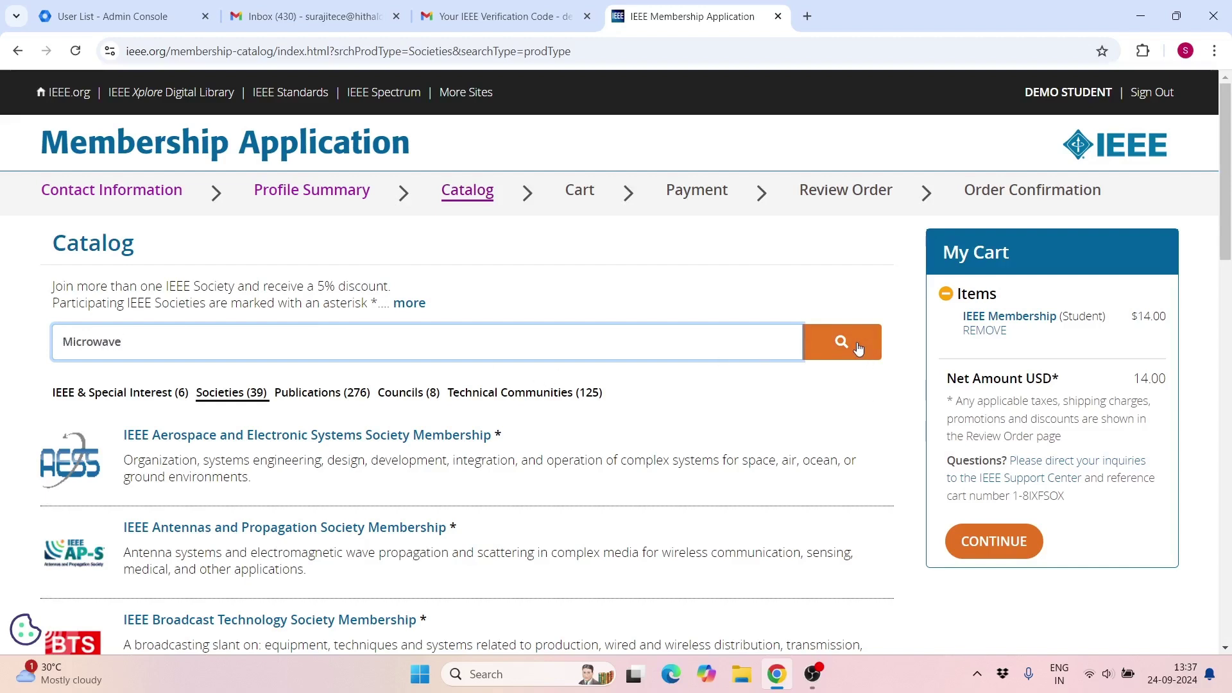
pyautogui.click(857, 347)
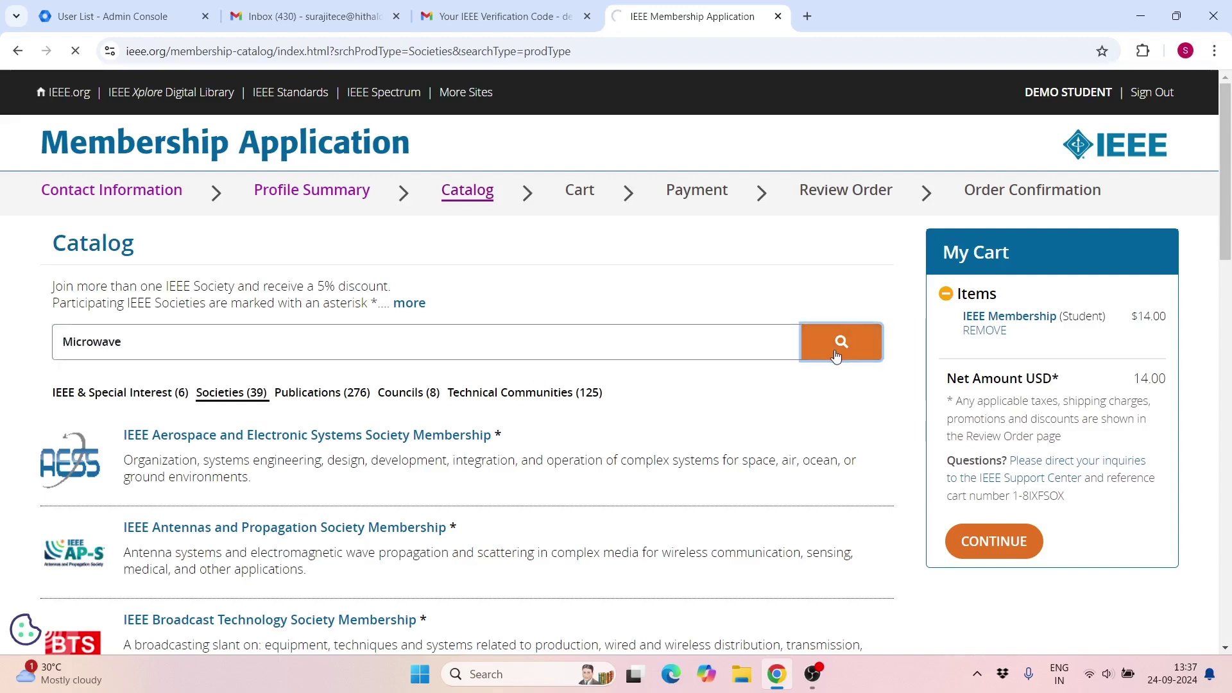
pyautogui.scroll(-5, 585, 395)
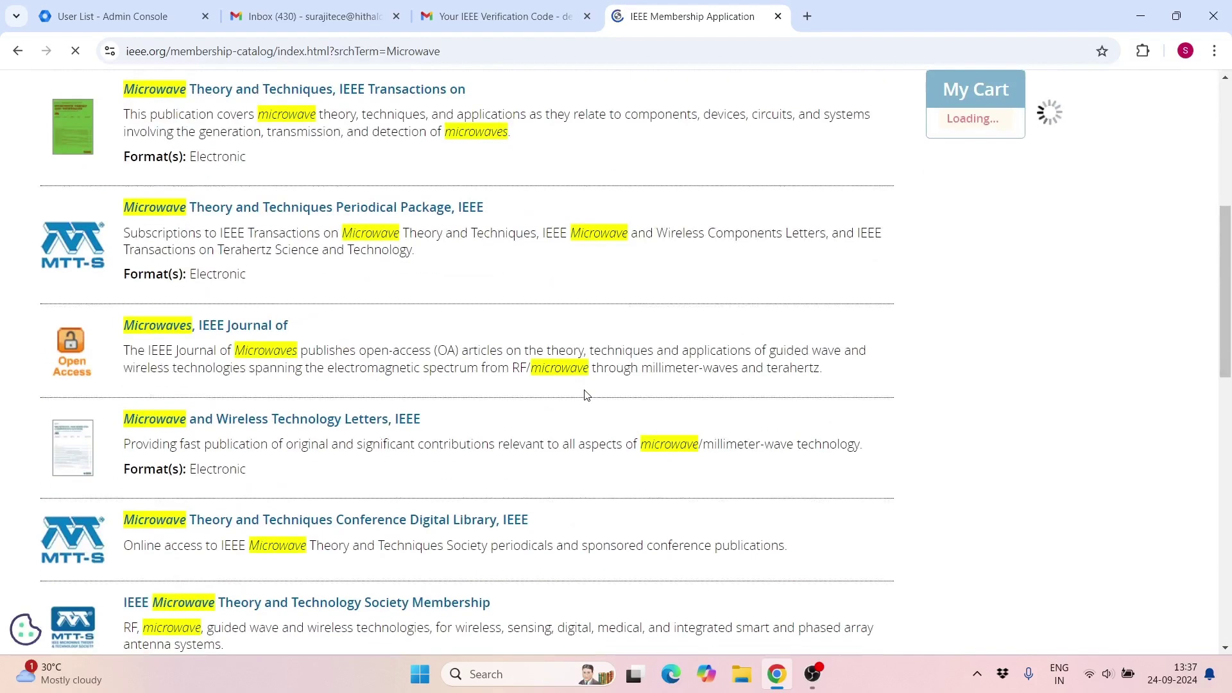
pyautogui.scroll(-3, 546, 372)
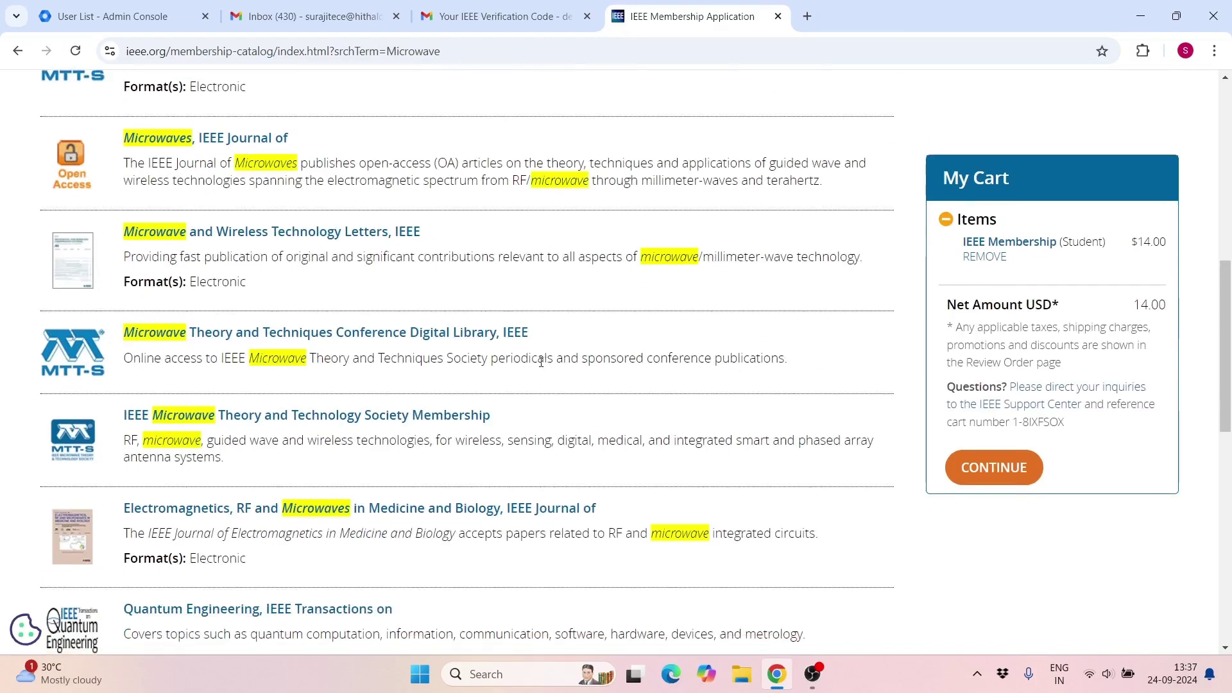
pyautogui.click(377, 421)
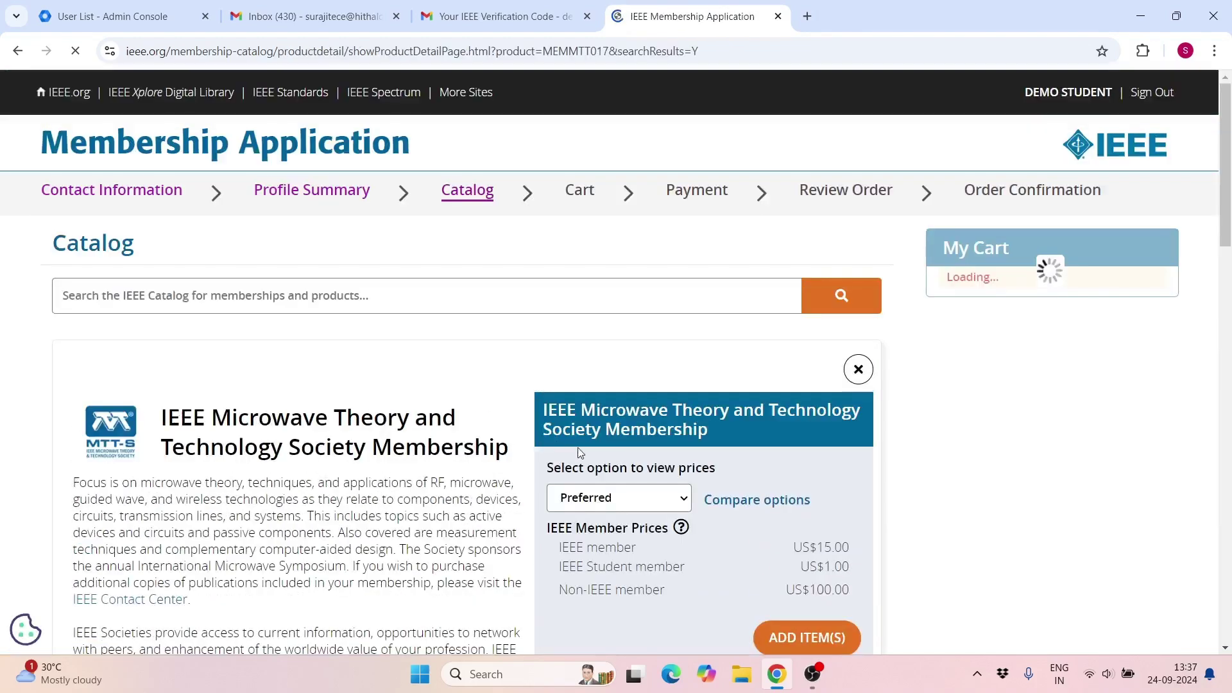
# Add the MTT-S Preferred package ($1.00) to the cart and proceed to the Cart page.
pyautogui.scroll(-5, 773, 507)
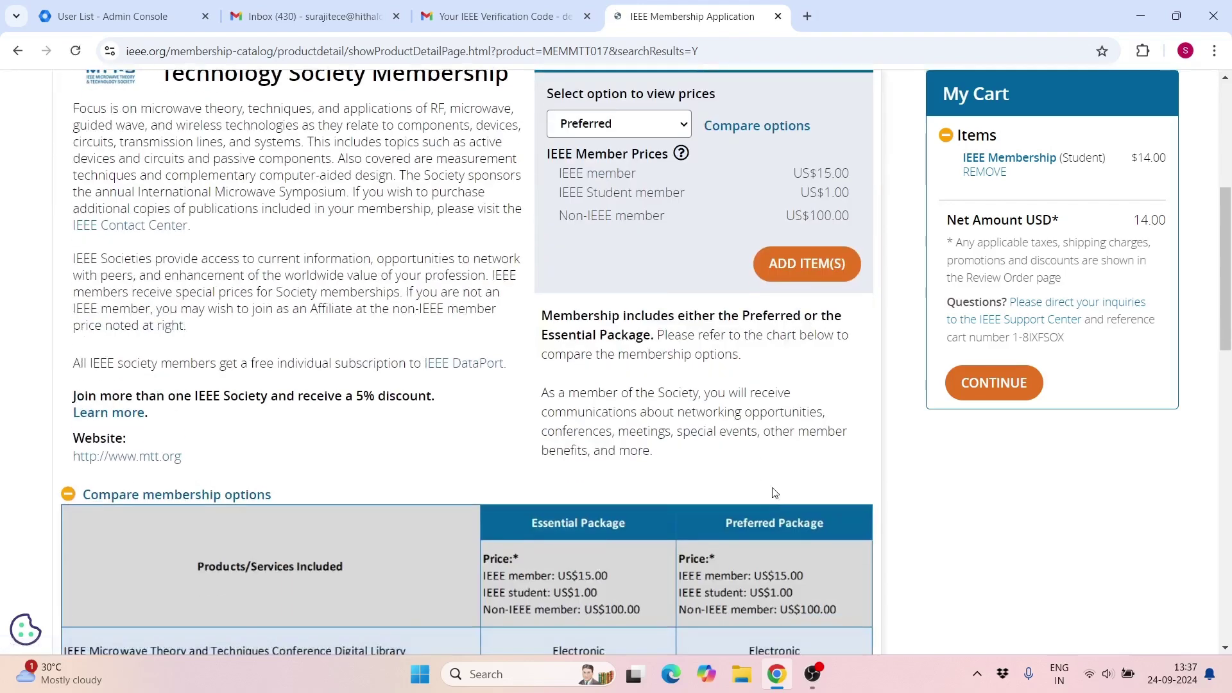
pyautogui.click(796, 268)
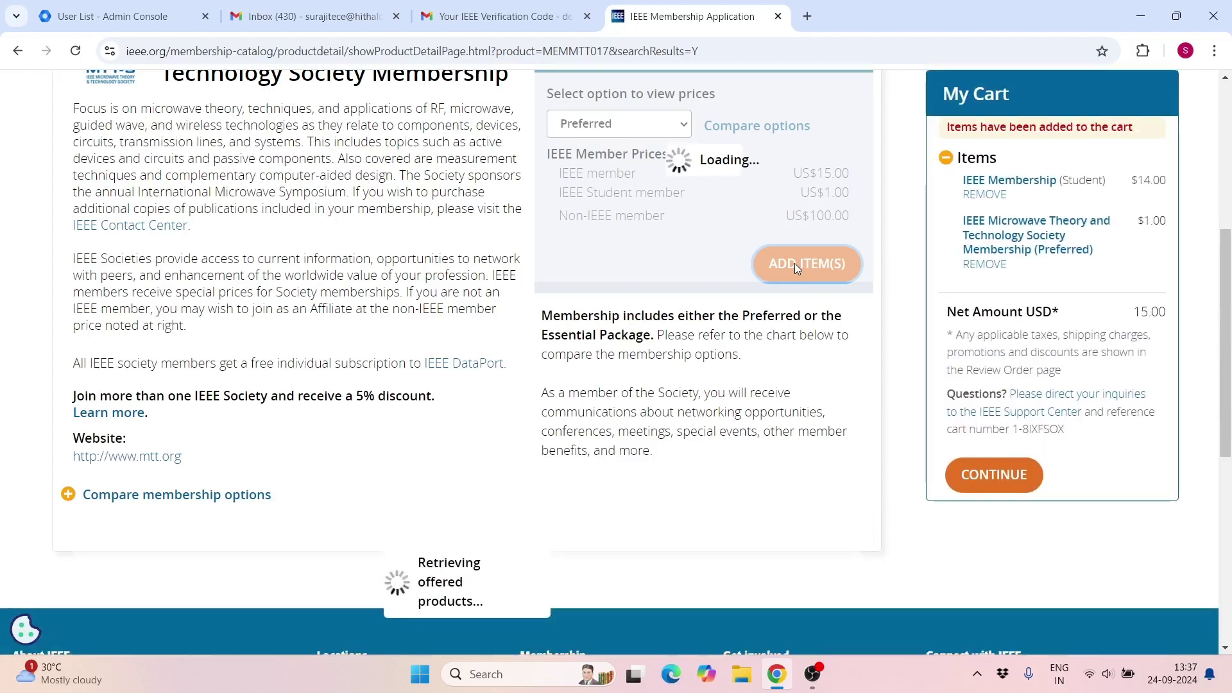
pyautogui.scroll(-3, 975, 364)
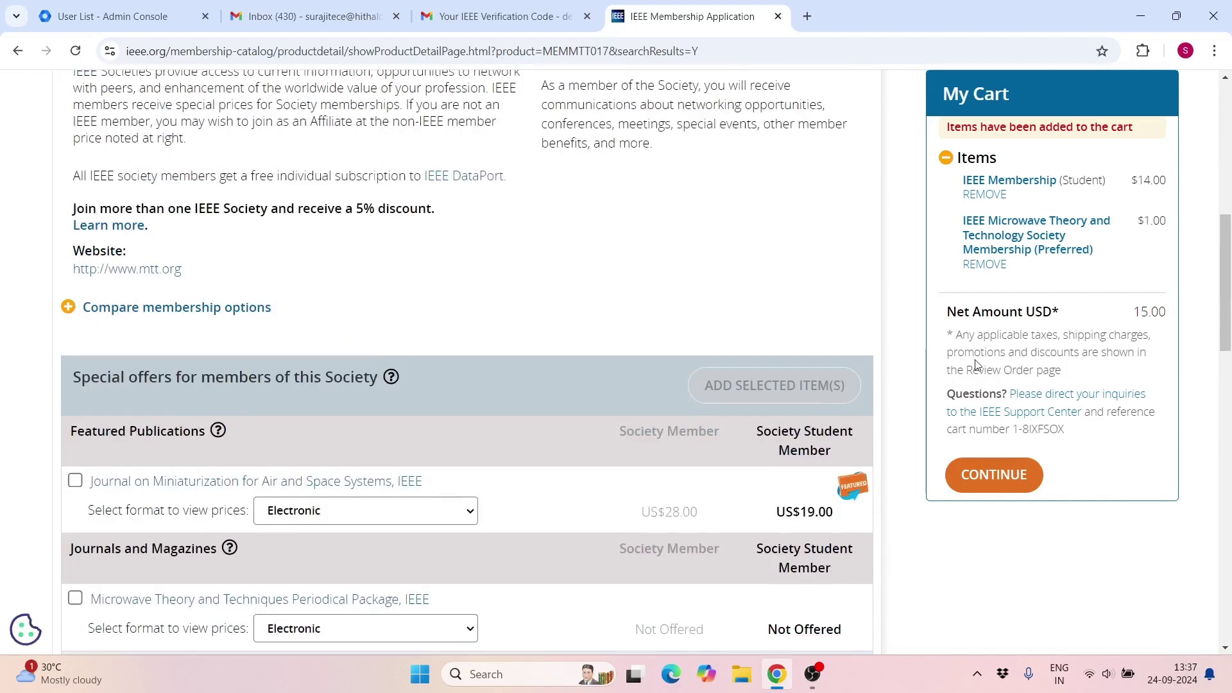
pyautogui.click(1005, 459)
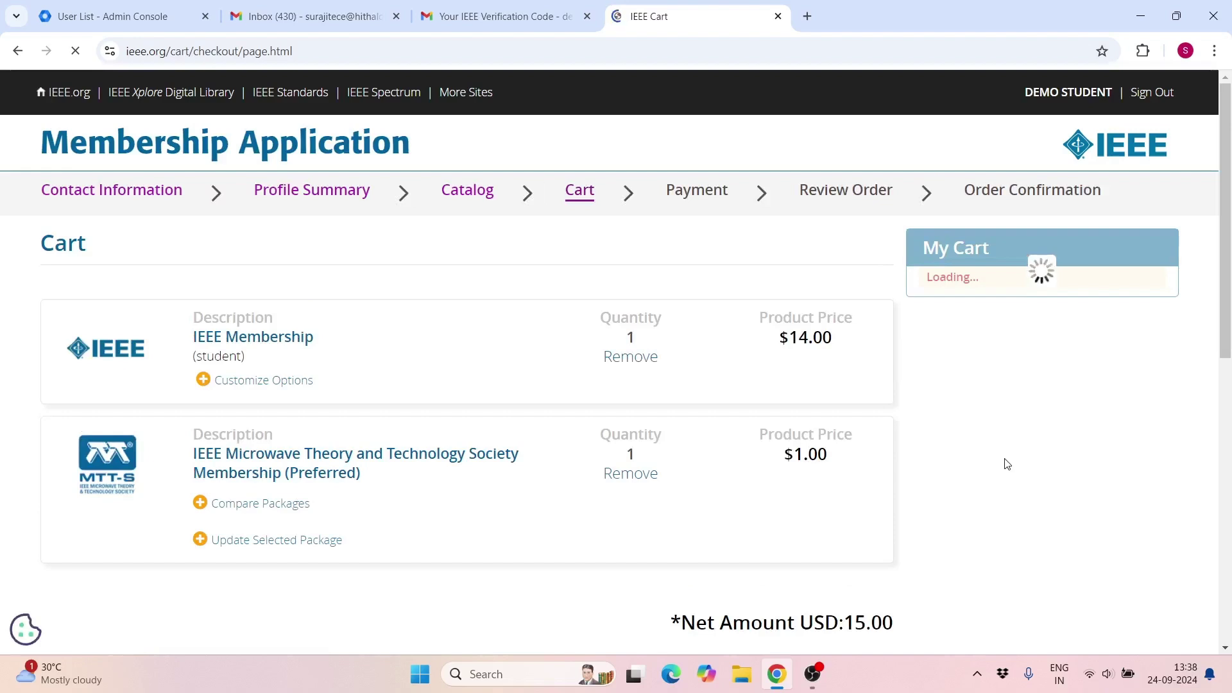
# Check the student membership and MTT-S items in the cart, then continue to Payment.
pyautogui.scroll(-3, 1006, 453)
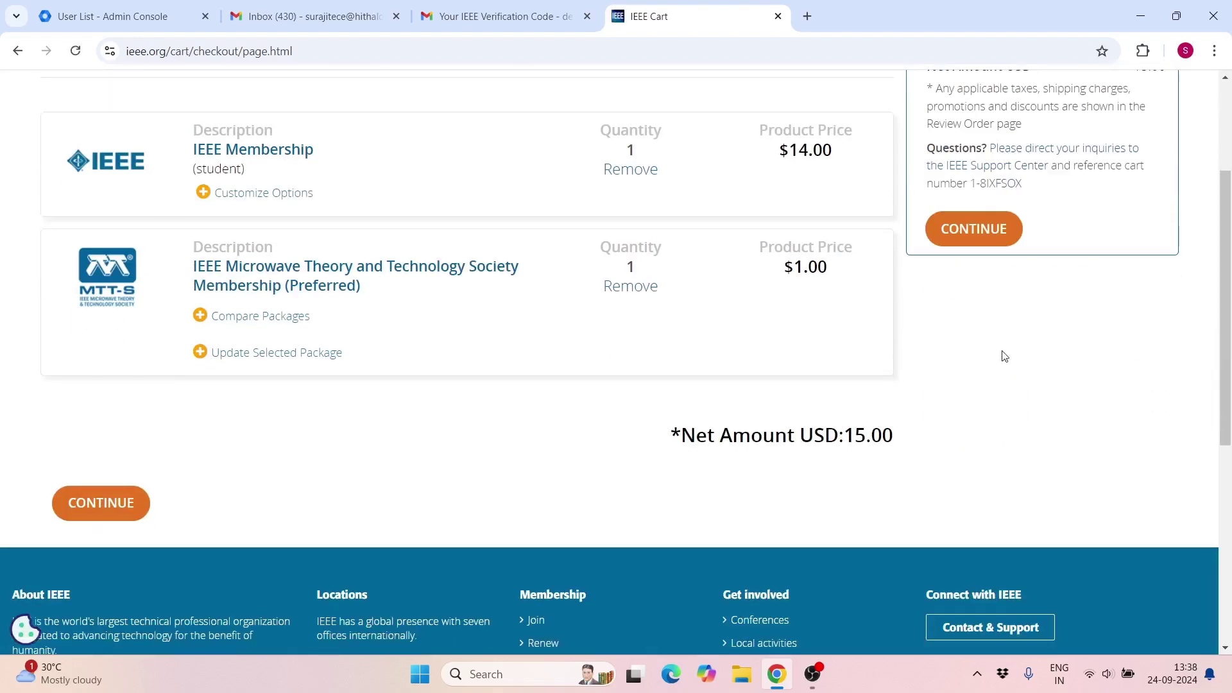
pyautogui.scroll(3, 1004, 356)
pyautogui.click(967, 612)
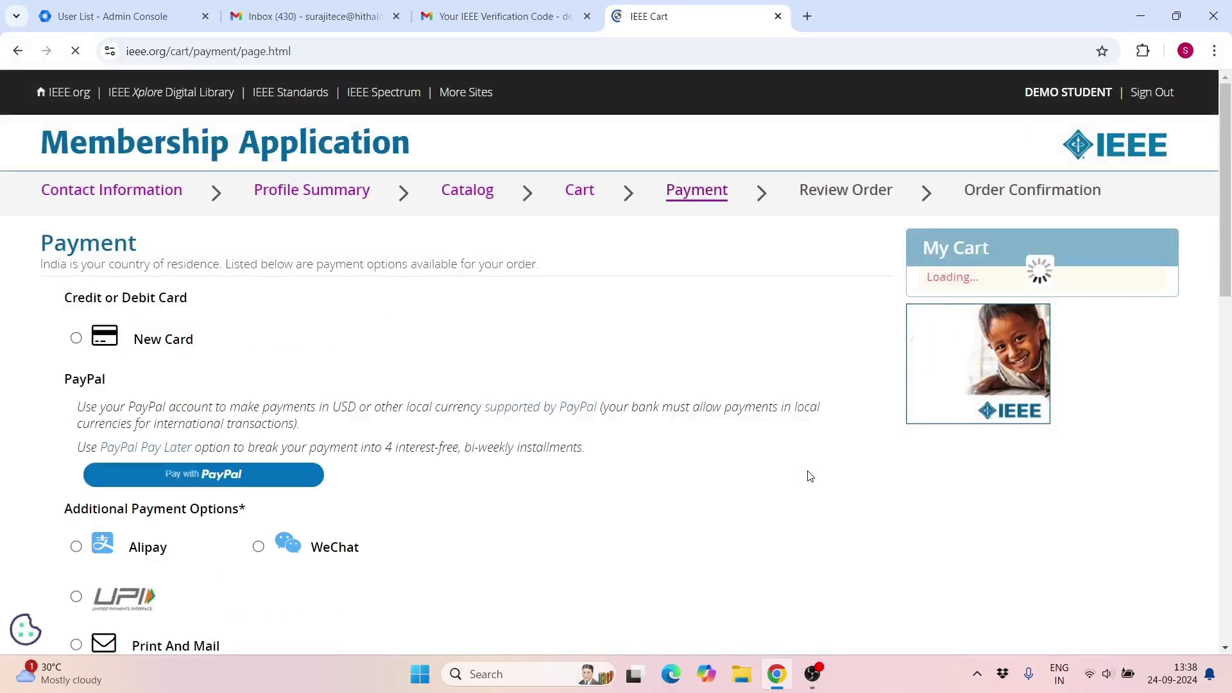
# Pick UPI under Additional Payment Options, bringing up the account-owner name fields.
pyautogui.scroll(-3, 807, 476)
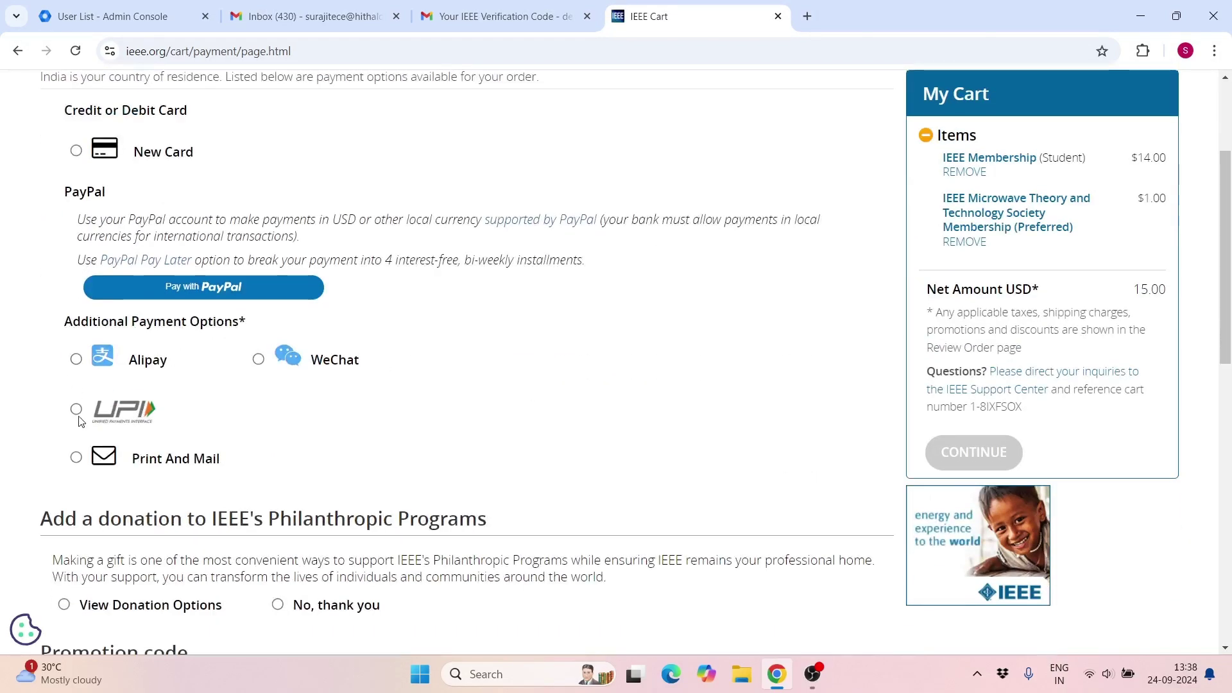
pyautogui.scroll(-3, 355, 426)
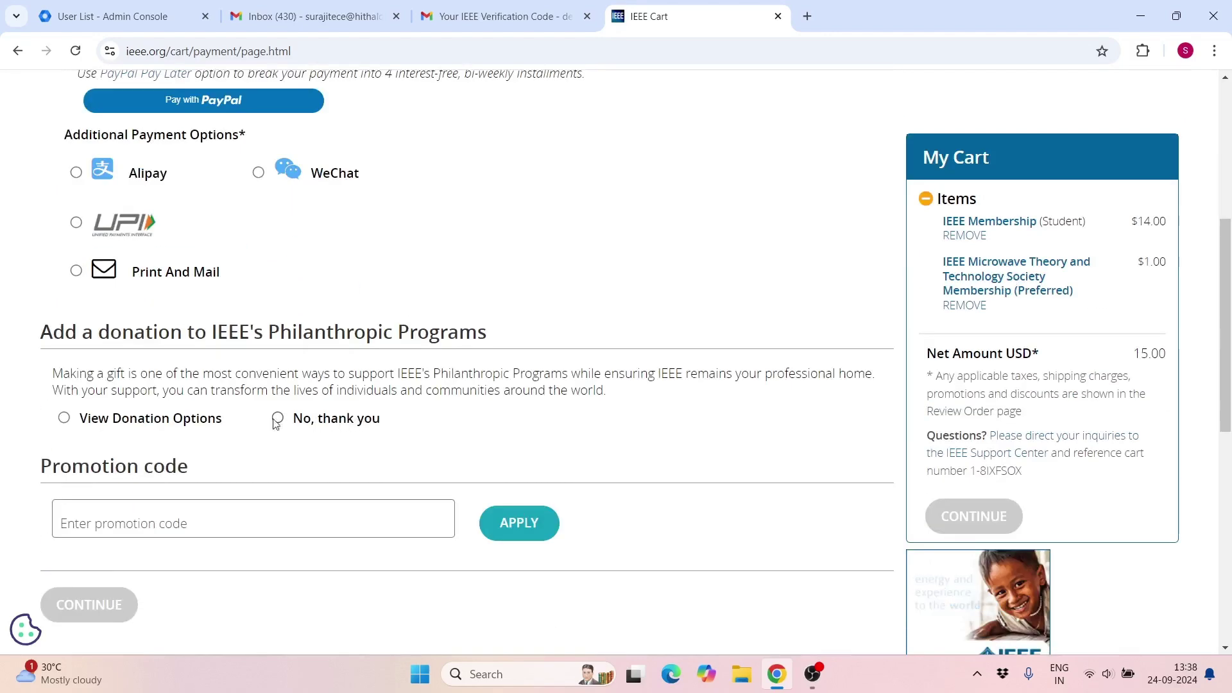
pyautogui.click(235, 524)
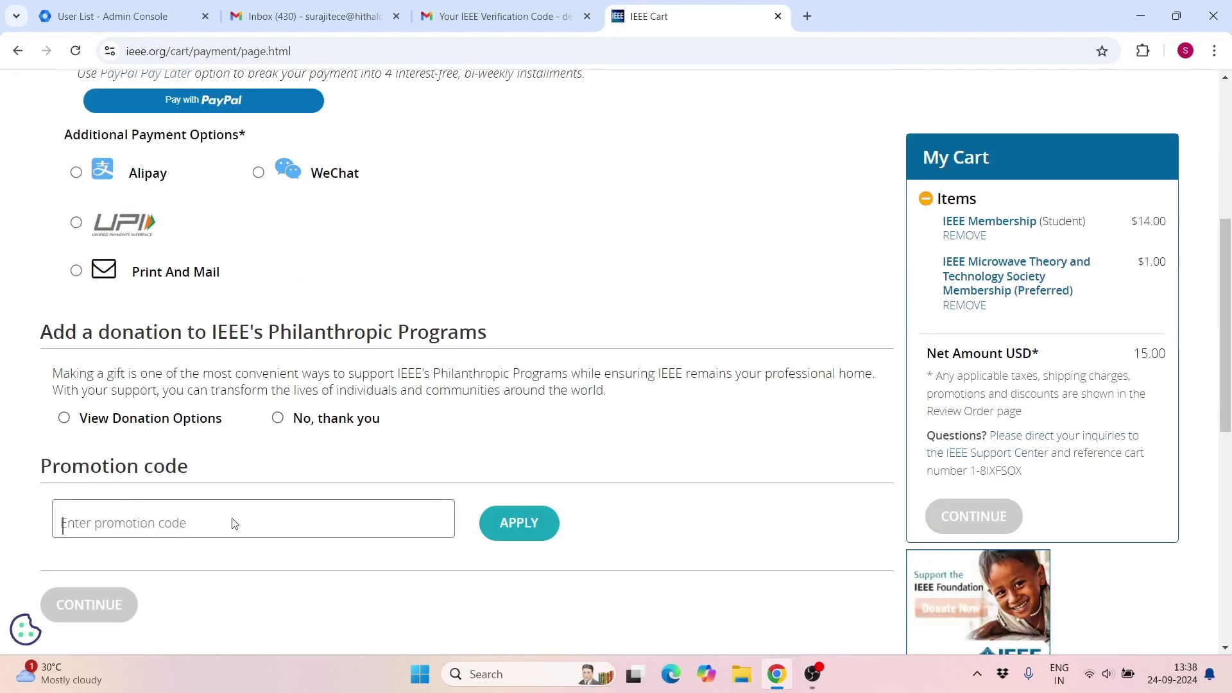
pyautogui.click(76, 222)
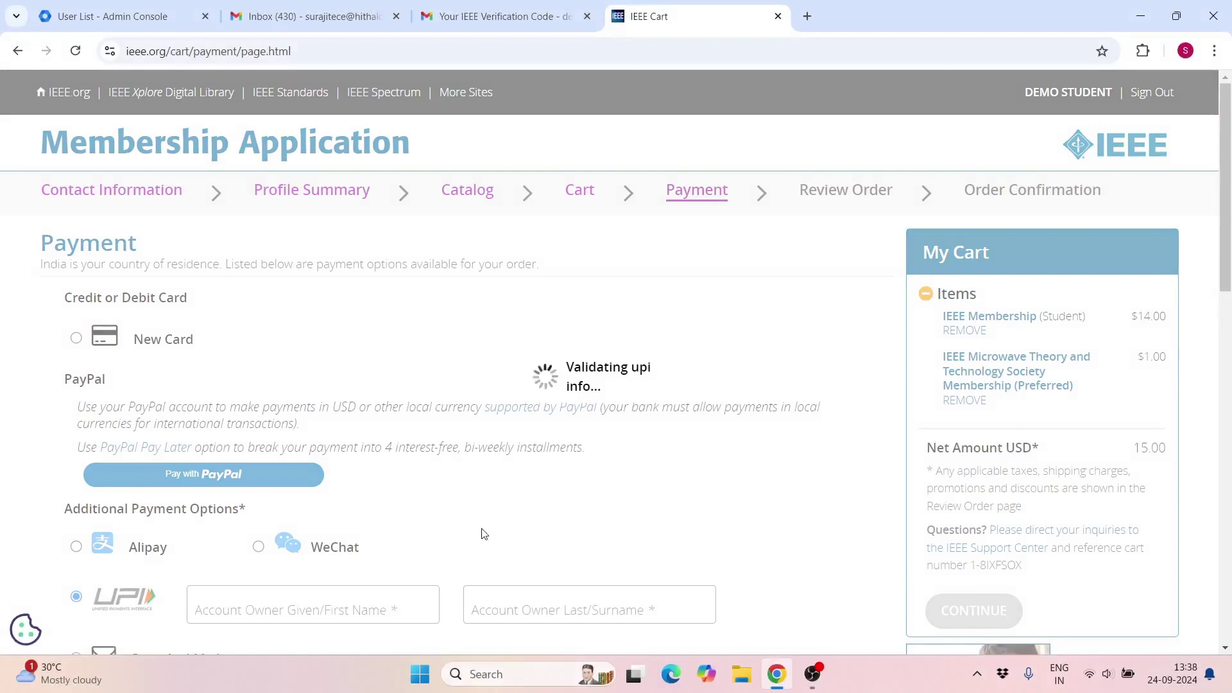
pyautogui.scroll(-3, 793, 520)
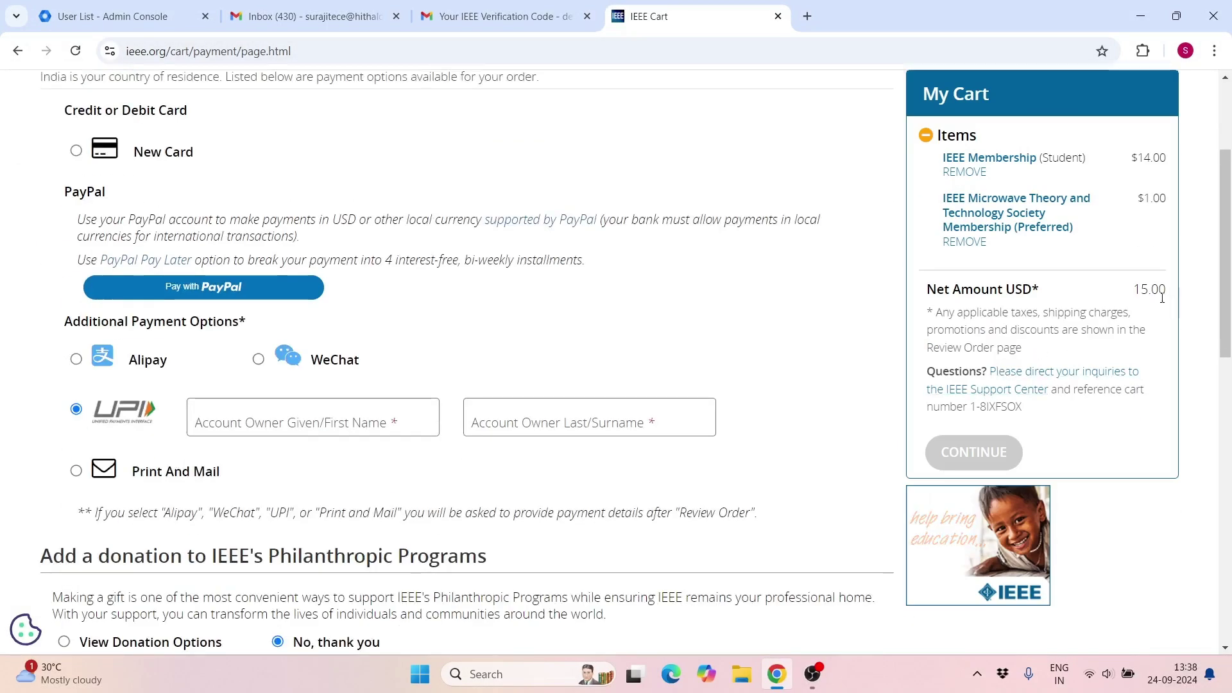
pyautogui.scroll(-3, 828, 466)
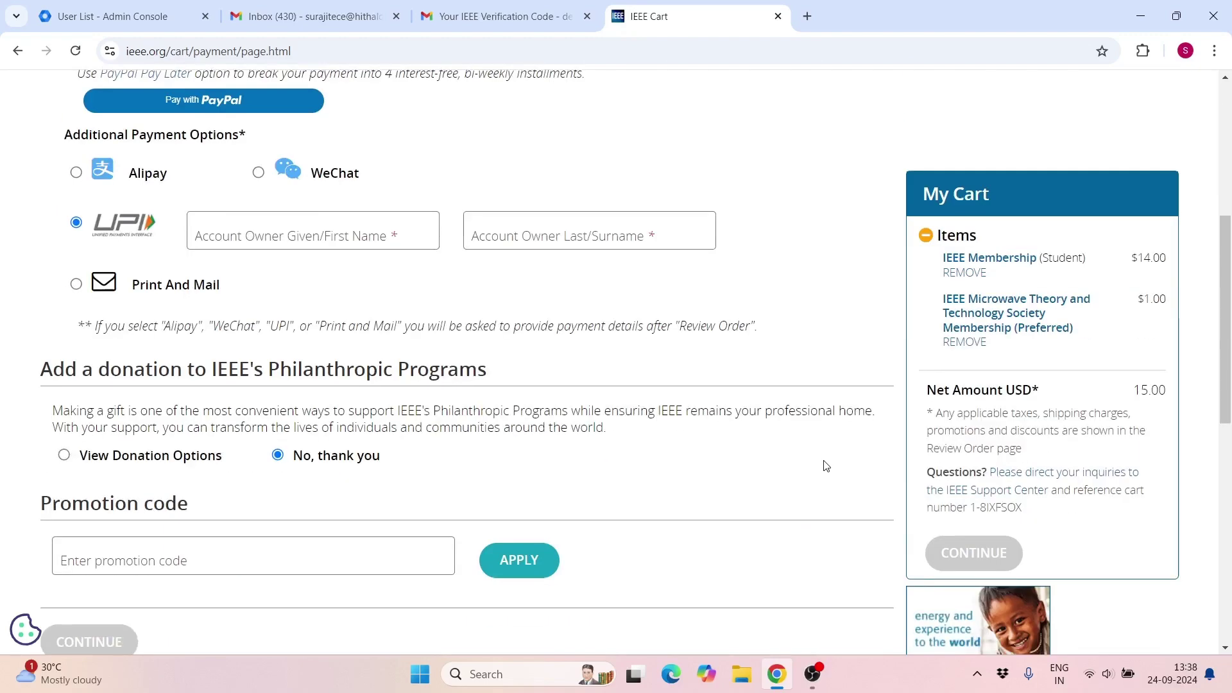
pyautogui.scroll(-3, 813, 467)
pyautogui.scroll(3, 814, 467)
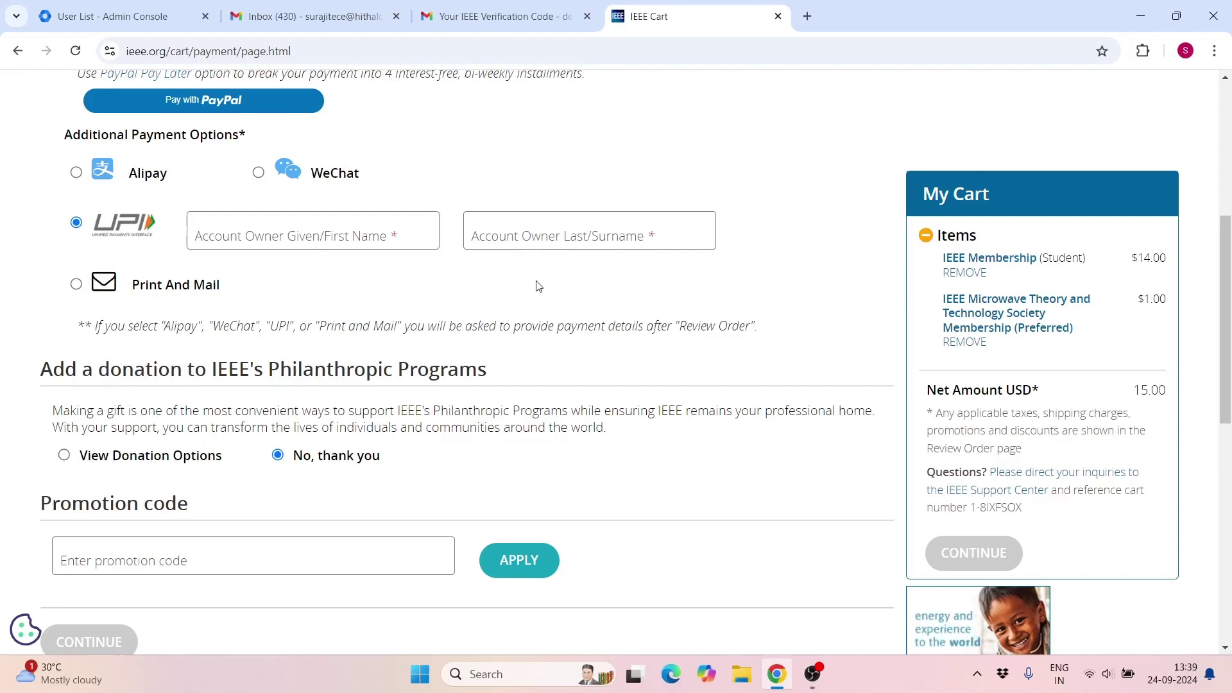
pyautogui.scroll(6, 538, 286)
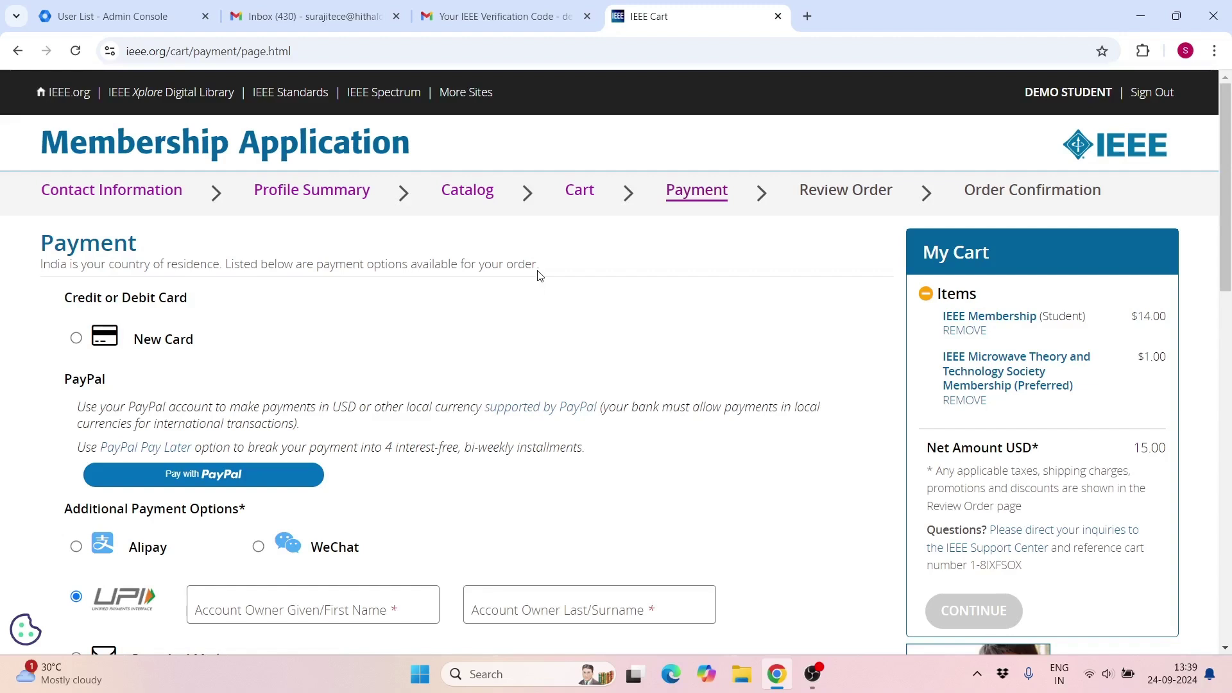
# Go to the IEEE Account page from the account-name link, confirming you want to leave the application.
pyautogui.scroll(-3, 539, 276)
pyautogui.scroll(3, 539, 276)
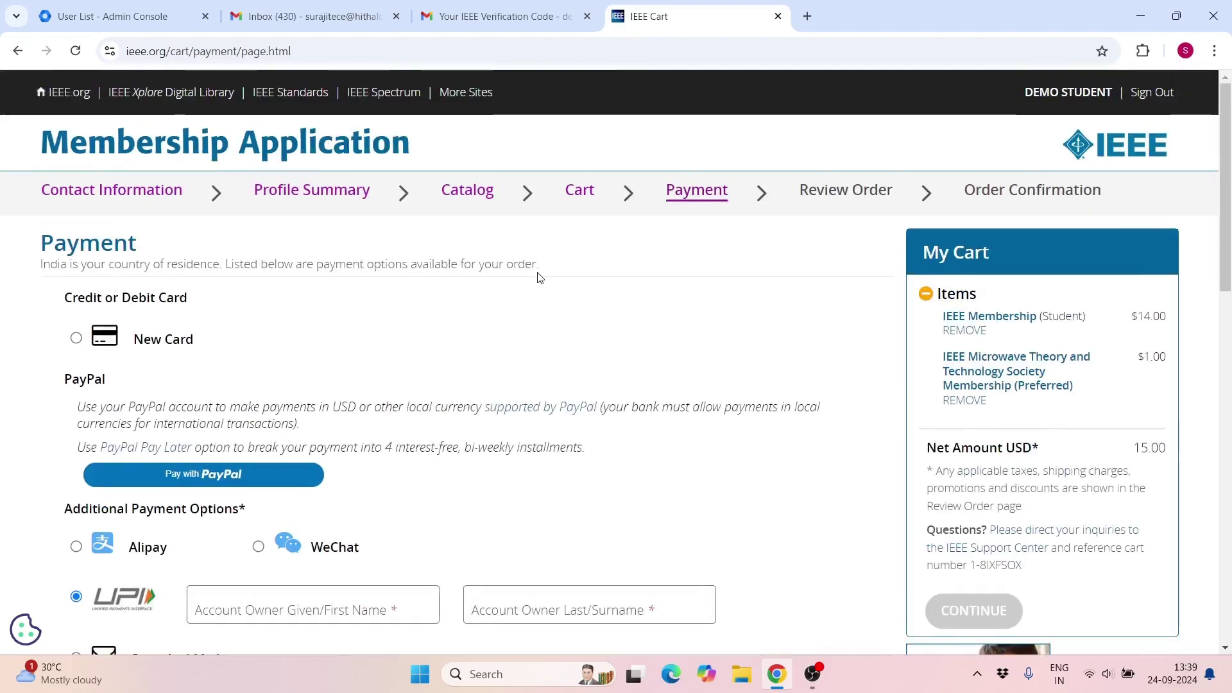
pyautogui.click(1075, 91)
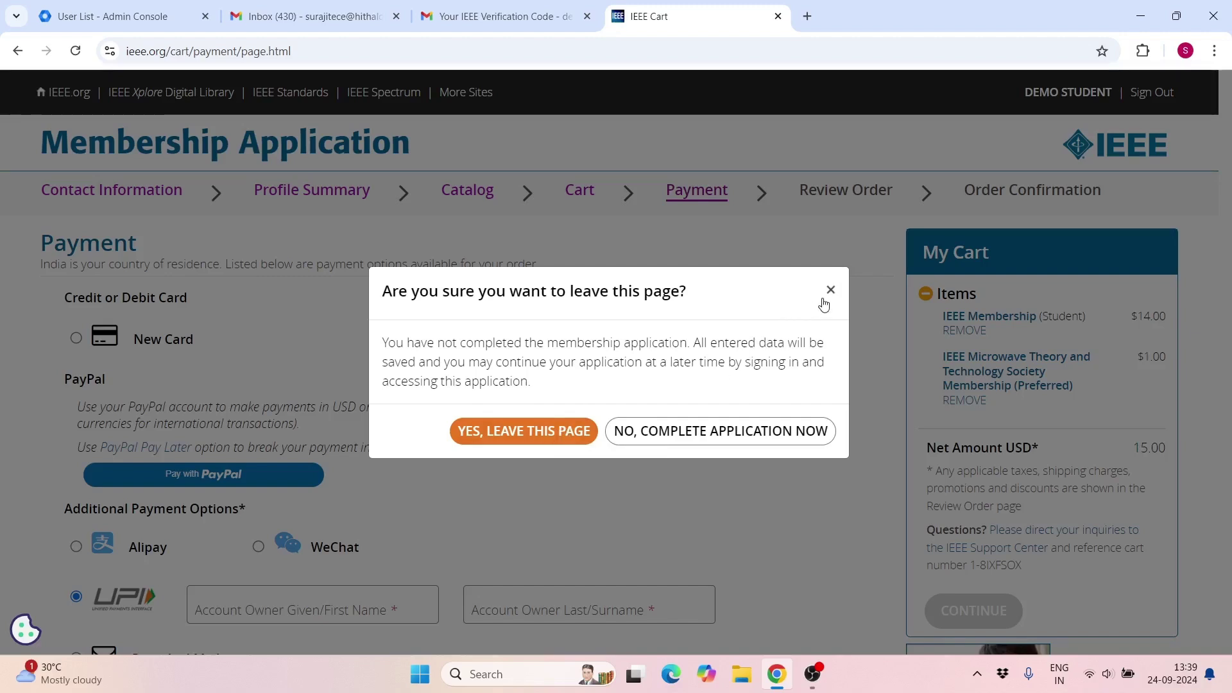
pyautogui.click(555, 431)
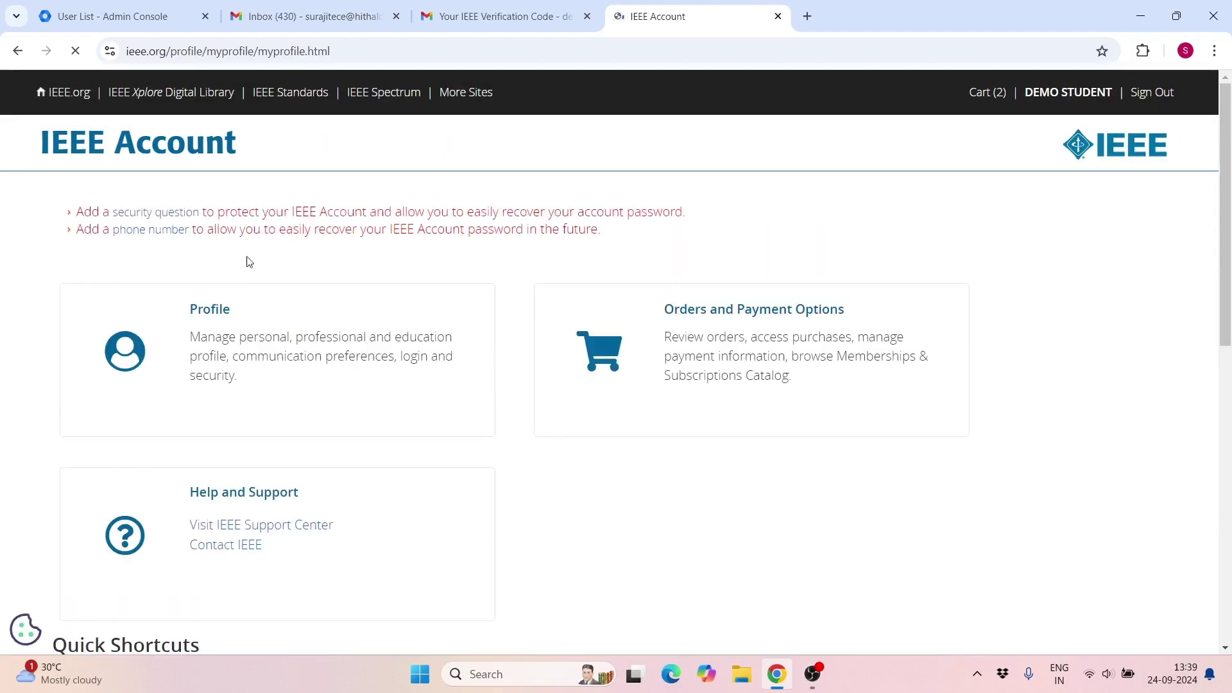
# Open the Profile card on the account page, then its Personal Profile details.
pyautogui.click(219, 312)
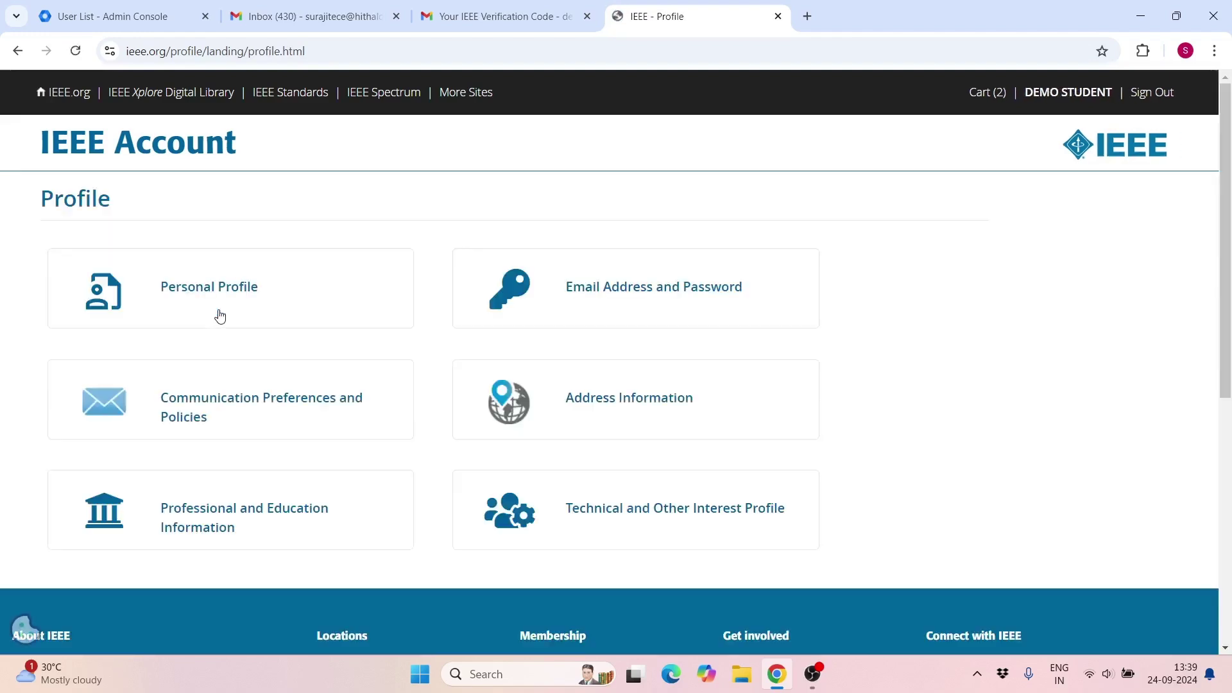
pyautogui.scroll(-3, 395, 377)
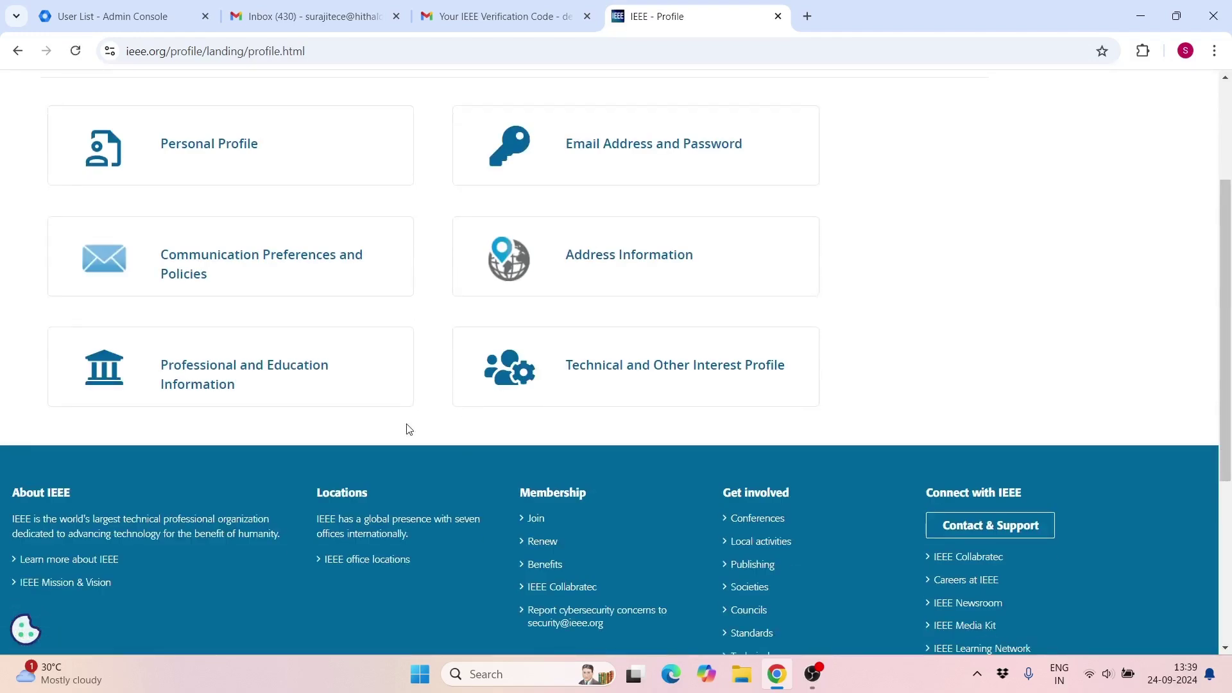
pyautogui.scroll(1, 369, 398)
pyautogui.scroll(2, 352, 377)
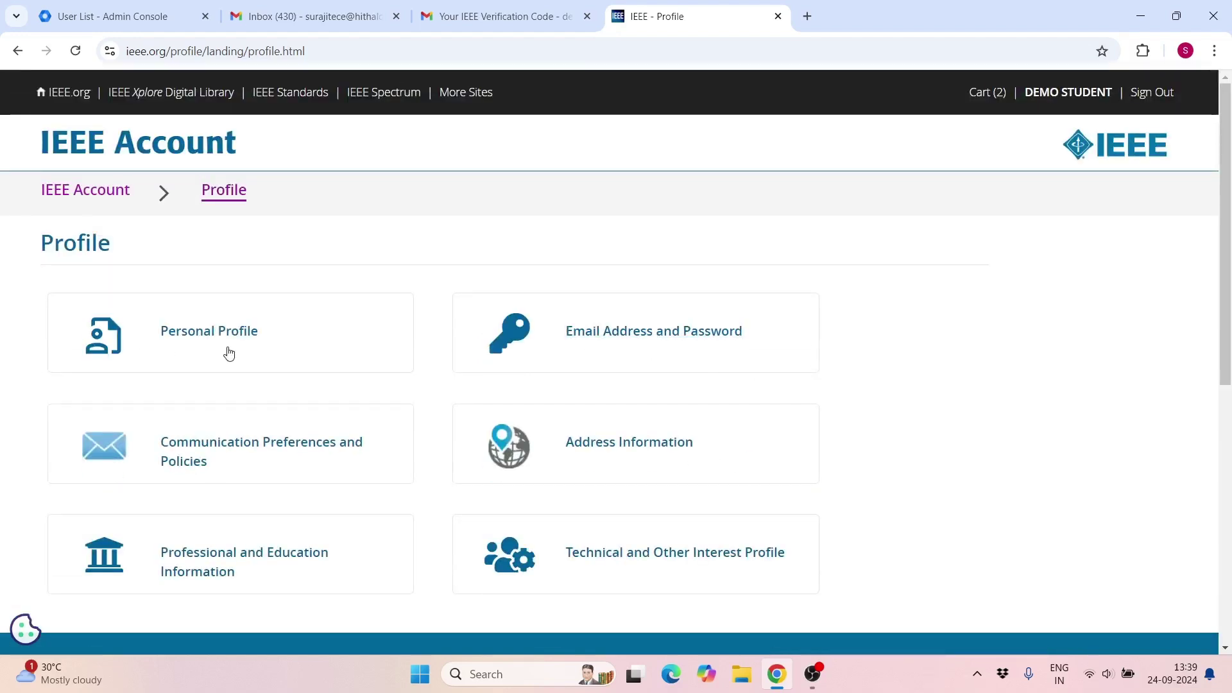
pyautogui.click(238, 329)
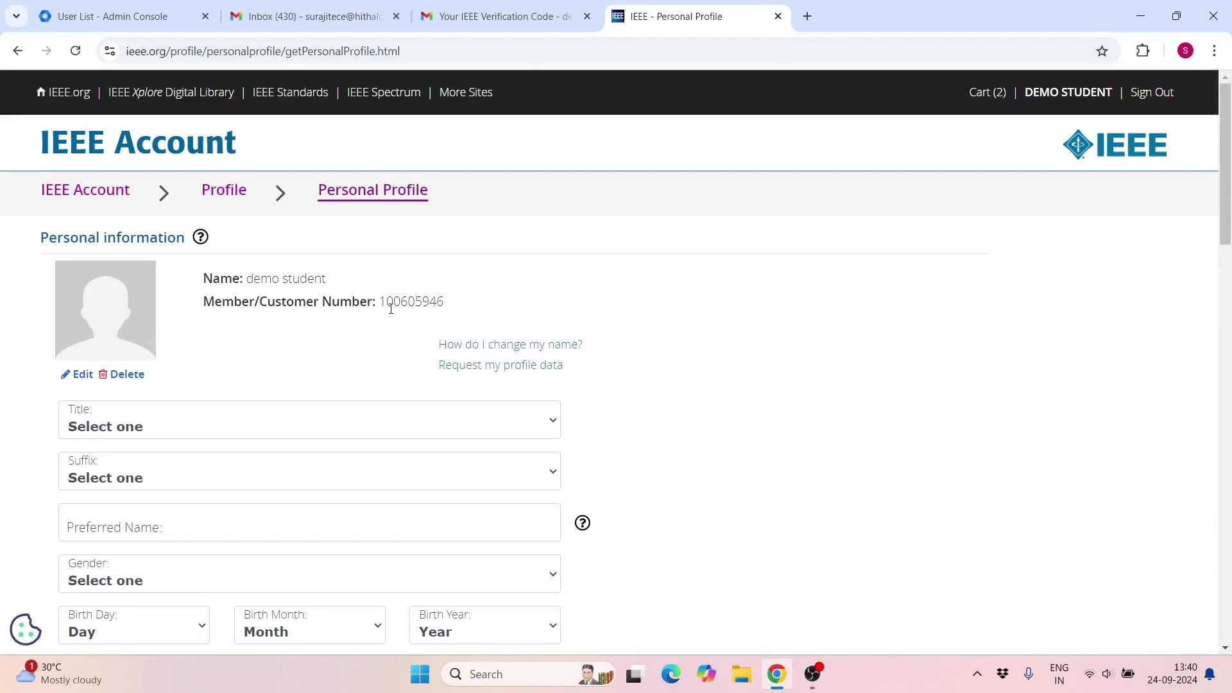
# Scroll through the personal information fields, then return to Profile via the breadcrumb.
pyautogui.scroll(-3, 711, 388)
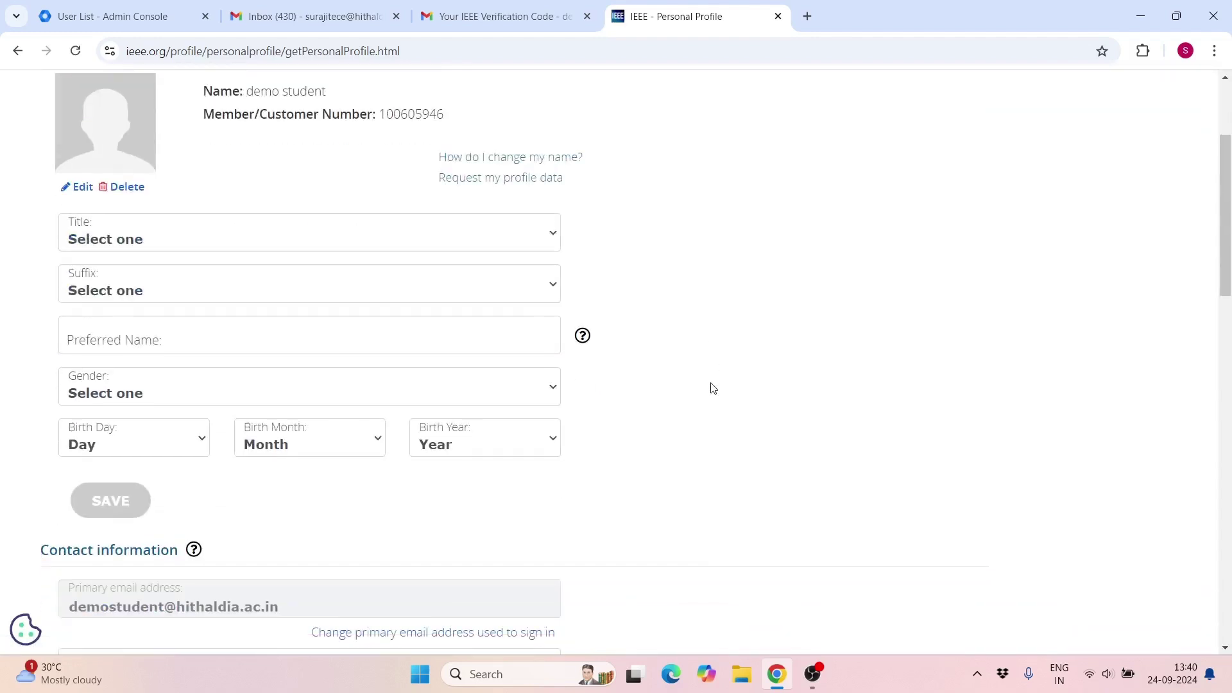
pyautogui.scroll(-3, 712, 388)
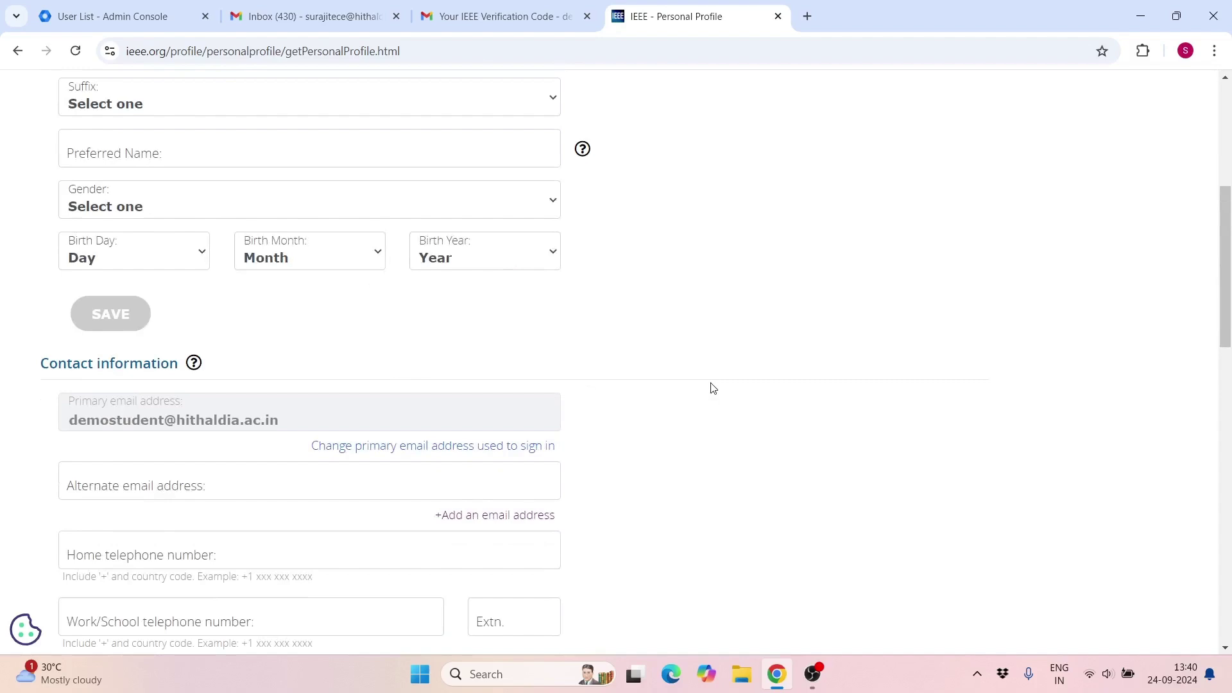
pyautogui.scroll(-12, 713, 388)
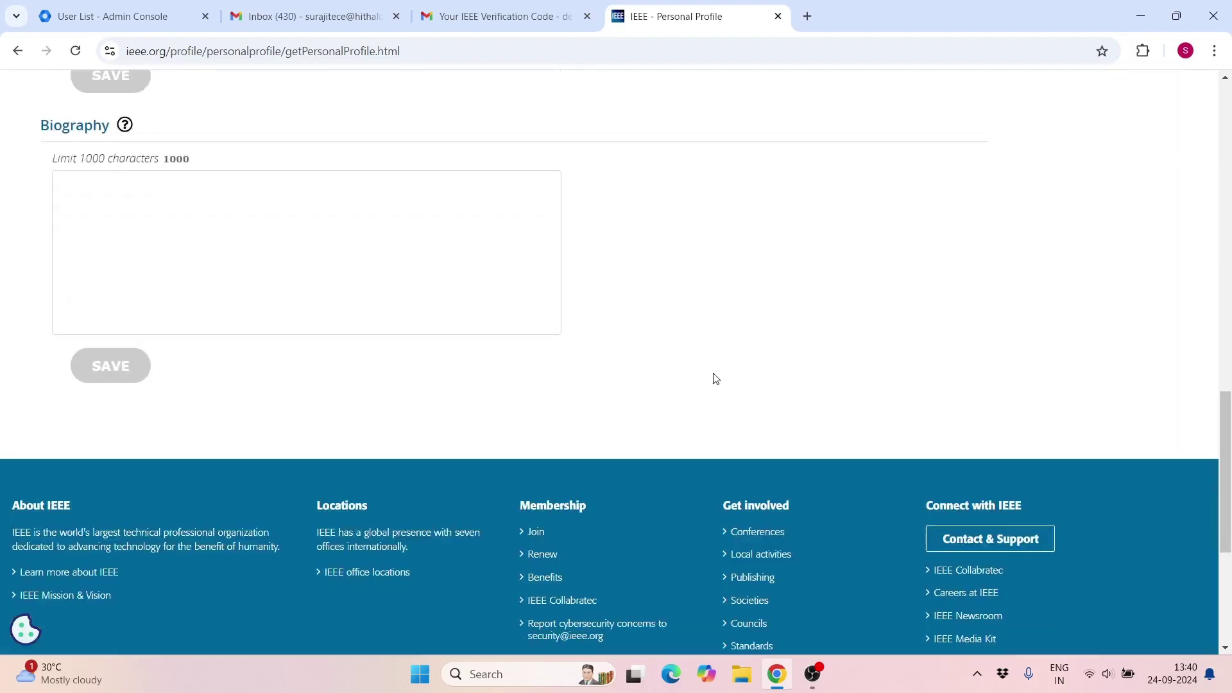
pyautogui.scroll(8, 713, 379)
pyautogui.scroll(12, 716, 378)
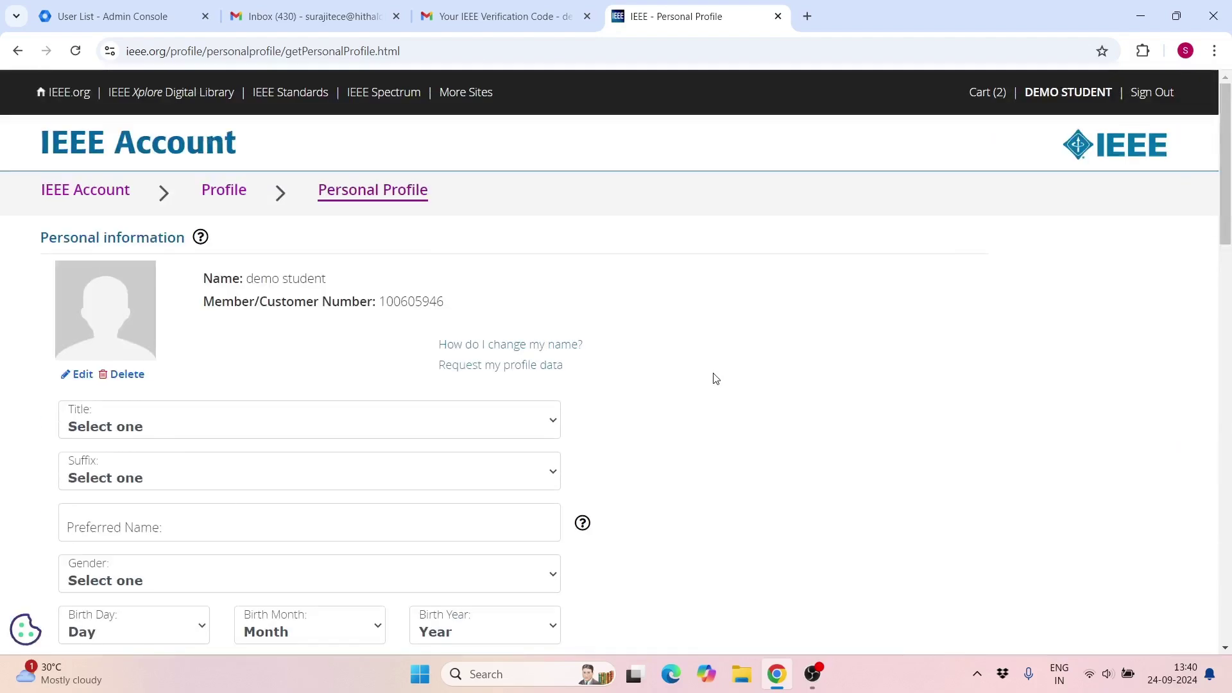
pyautogui.click(228, 194)
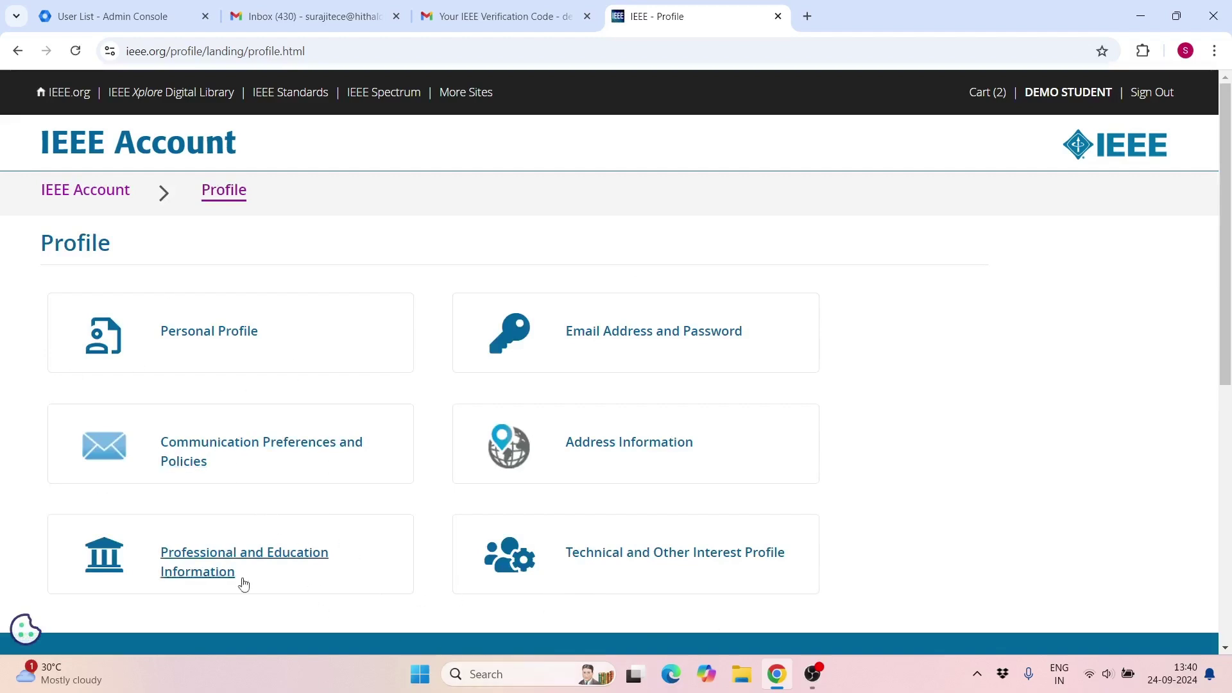
pyautogui.scroll(-3, 332, 583)
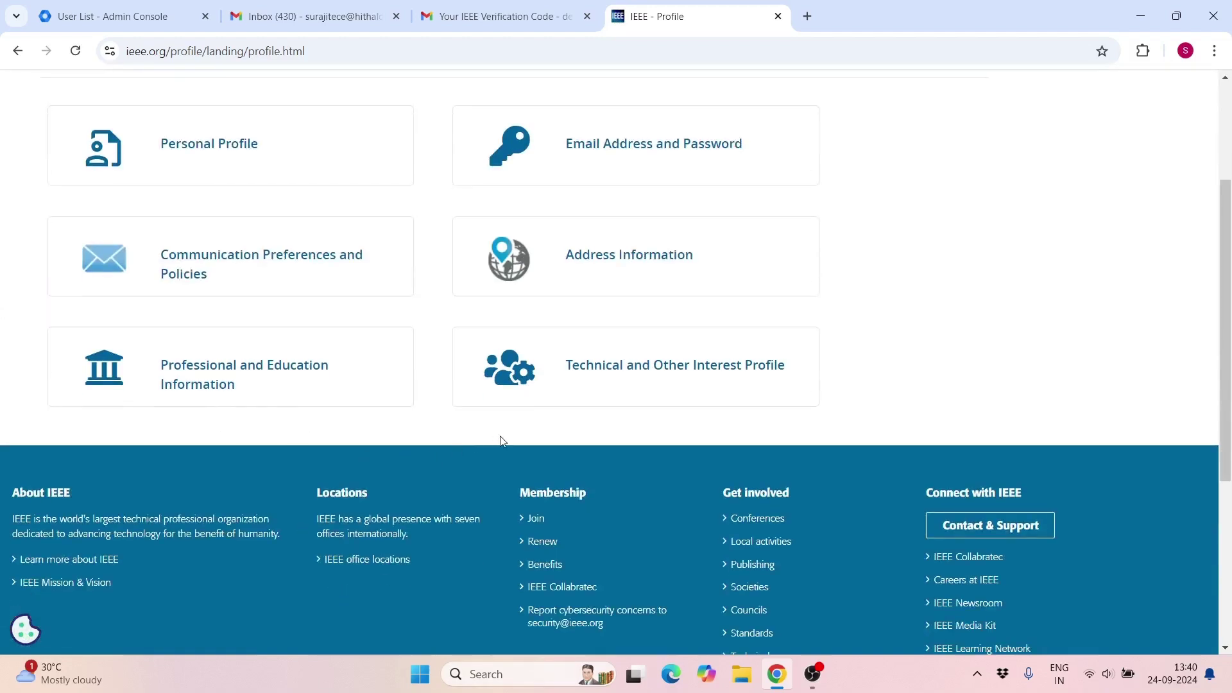
pyautogui.scroll(3, 502, 441)
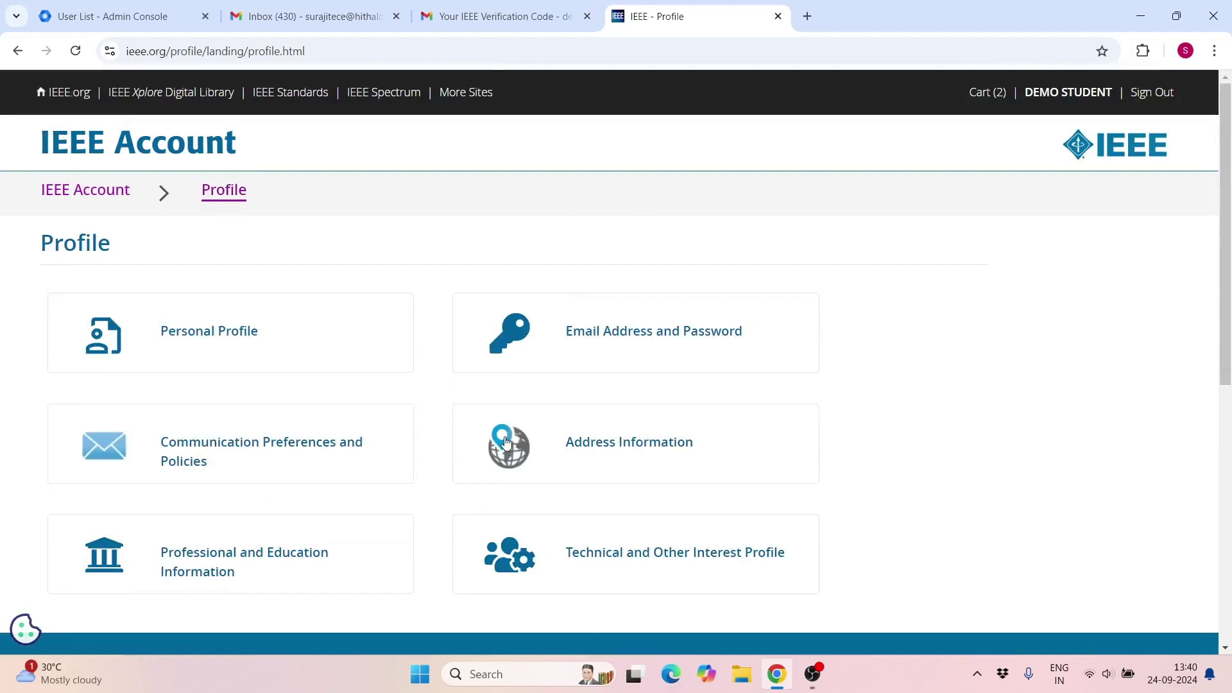